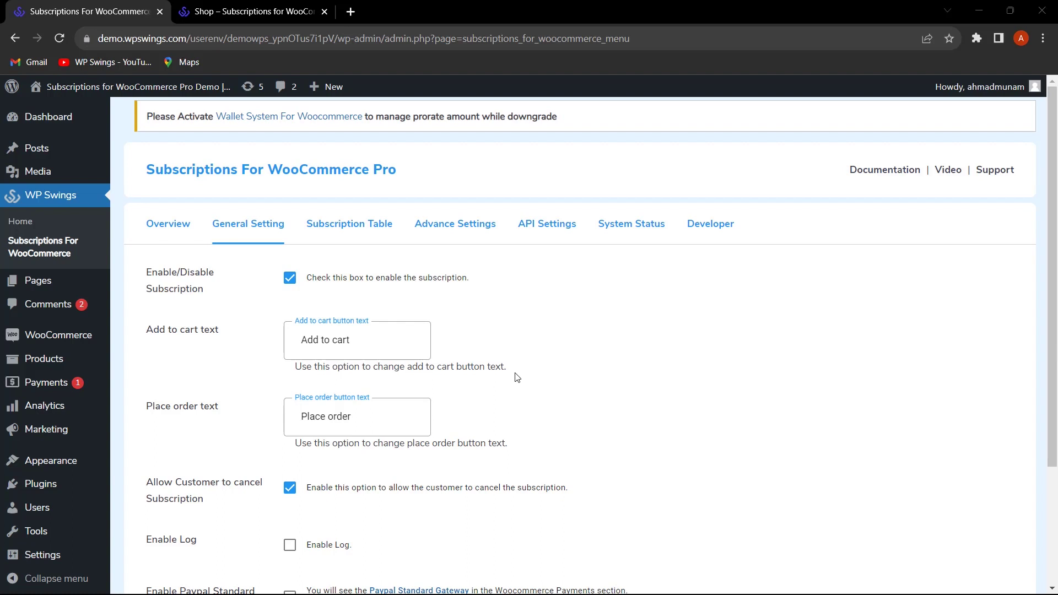
Step: Set the button texts to 'Add to cart Here' and 'Place order subscription' and save
click(396, 340)
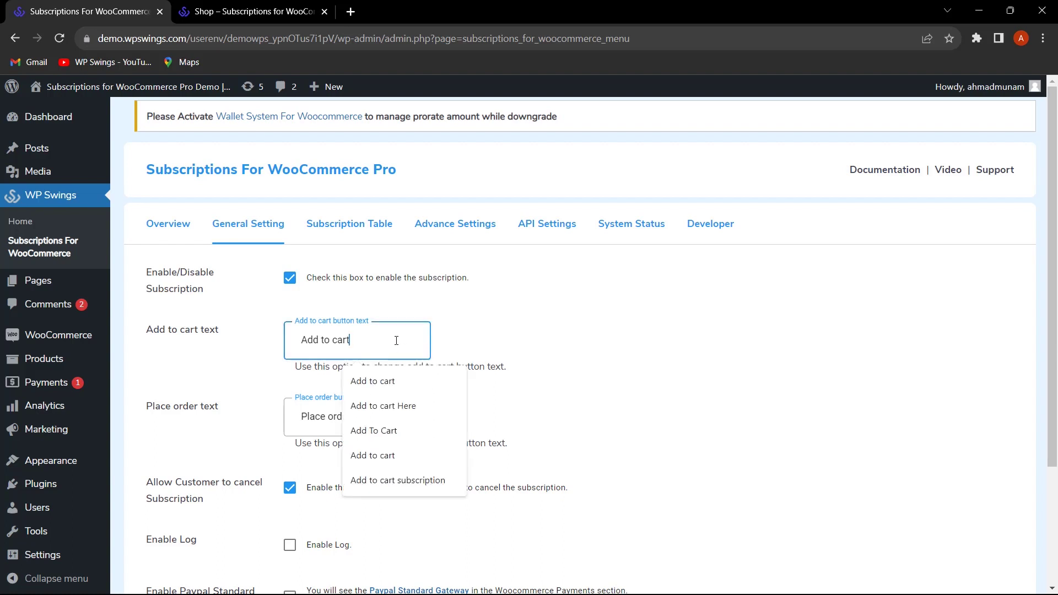
click(417, 408)
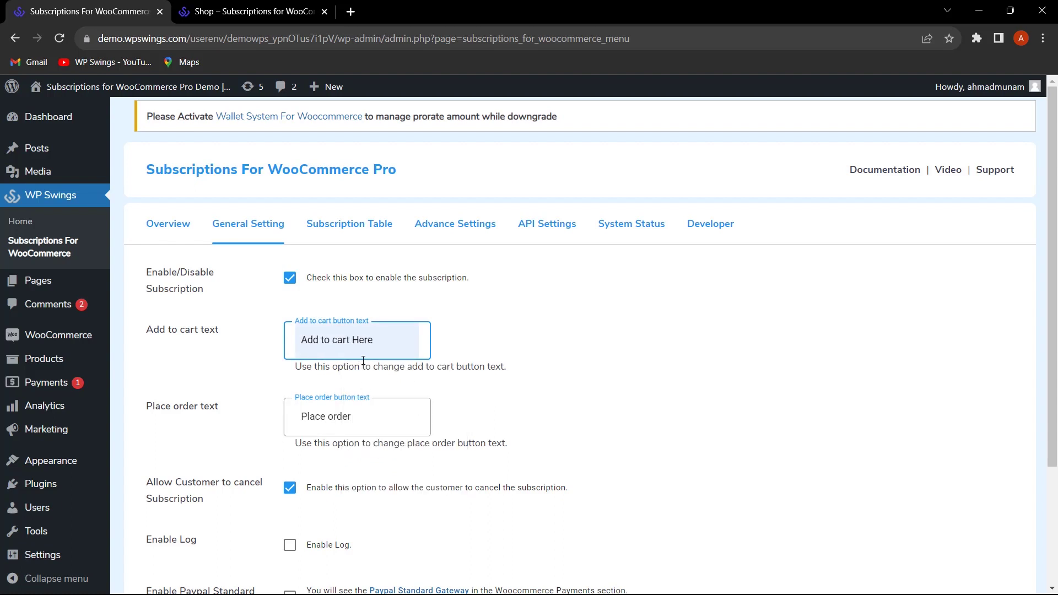
click(417, 414)
click(417, 557)
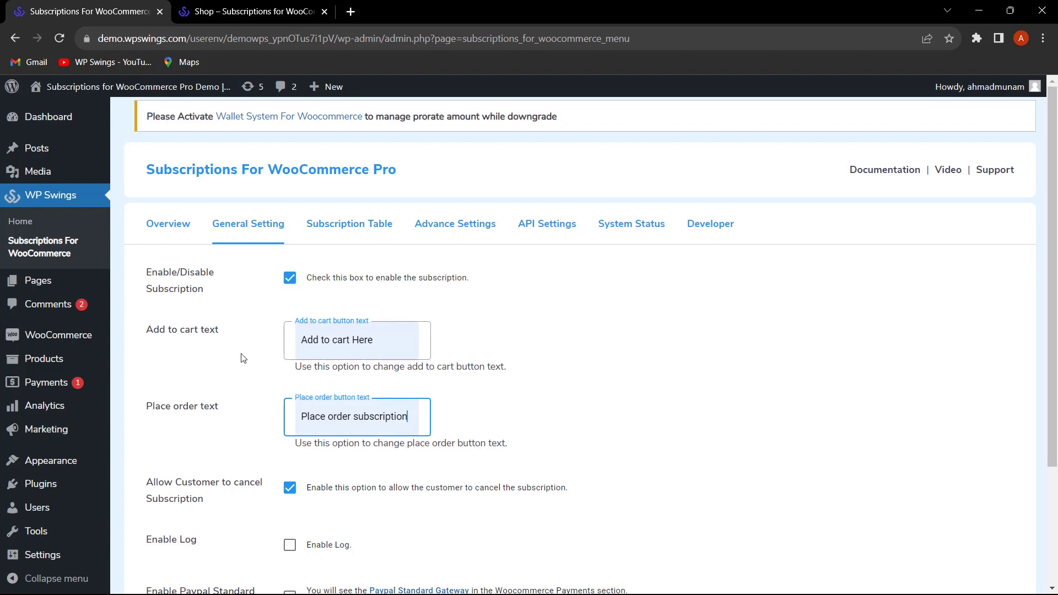
scroll(578, 408, down, 3)
key(ctrl+Tab)
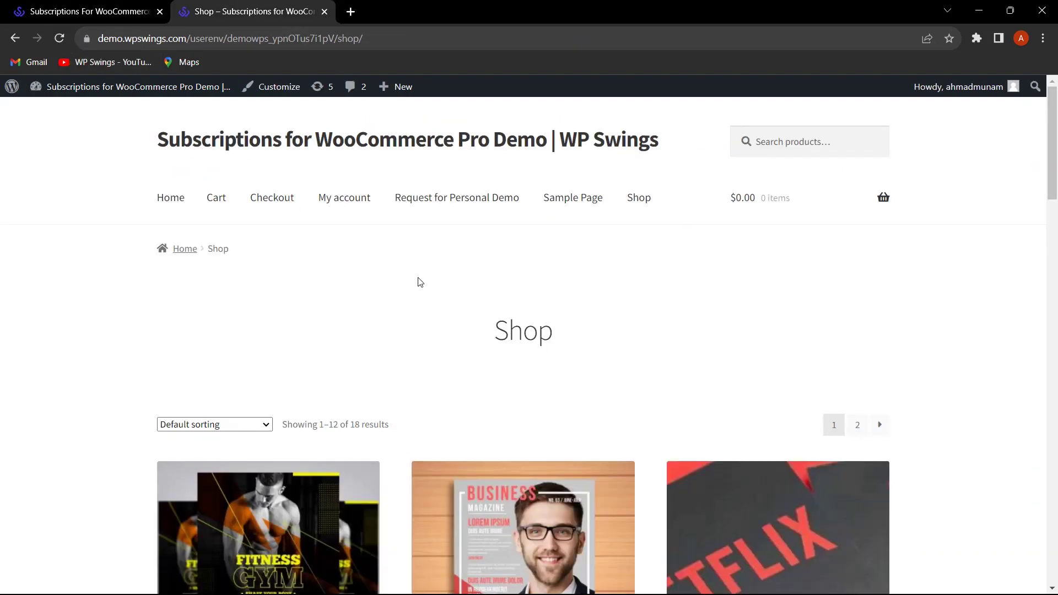
Step: Add the Magazine Subscription to the cart and reach checkout showing the 'Place order subscription' button
scroll(485, 302, down, 5)
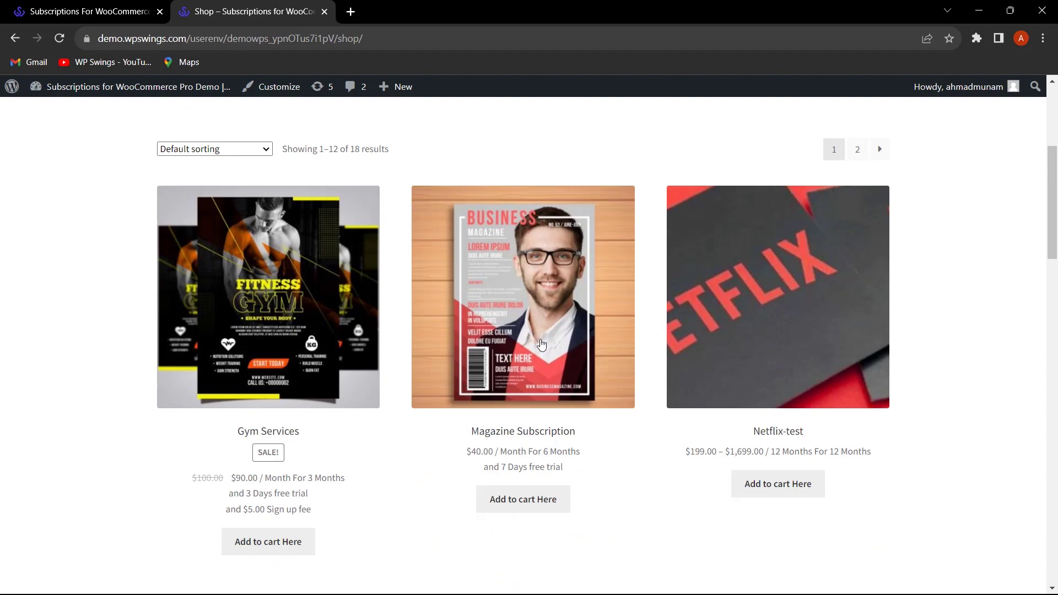
scroll(497, 306, down, 2)
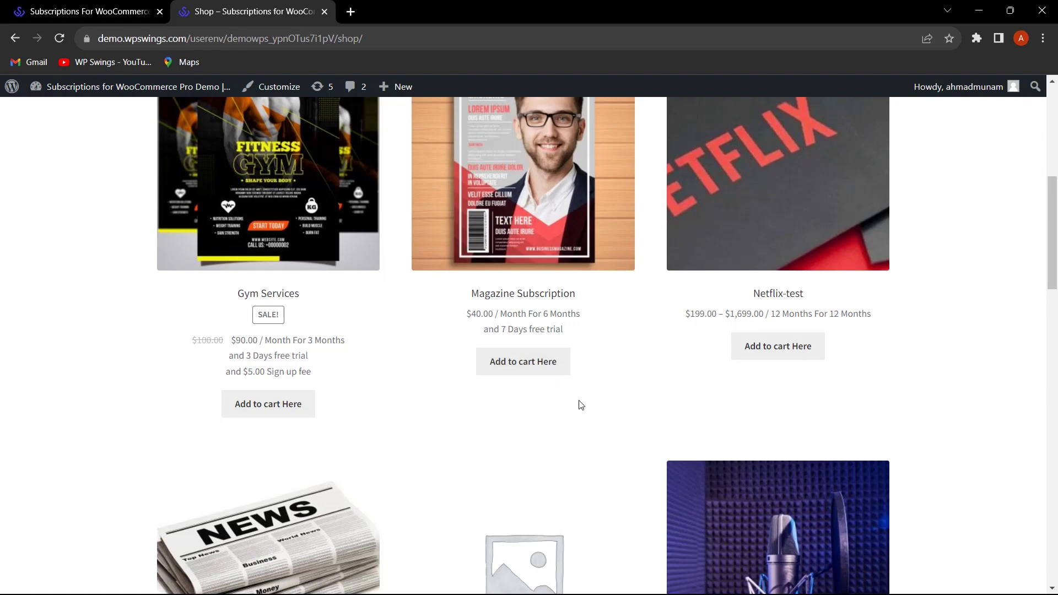
click(542, 363)
click(576, 362)
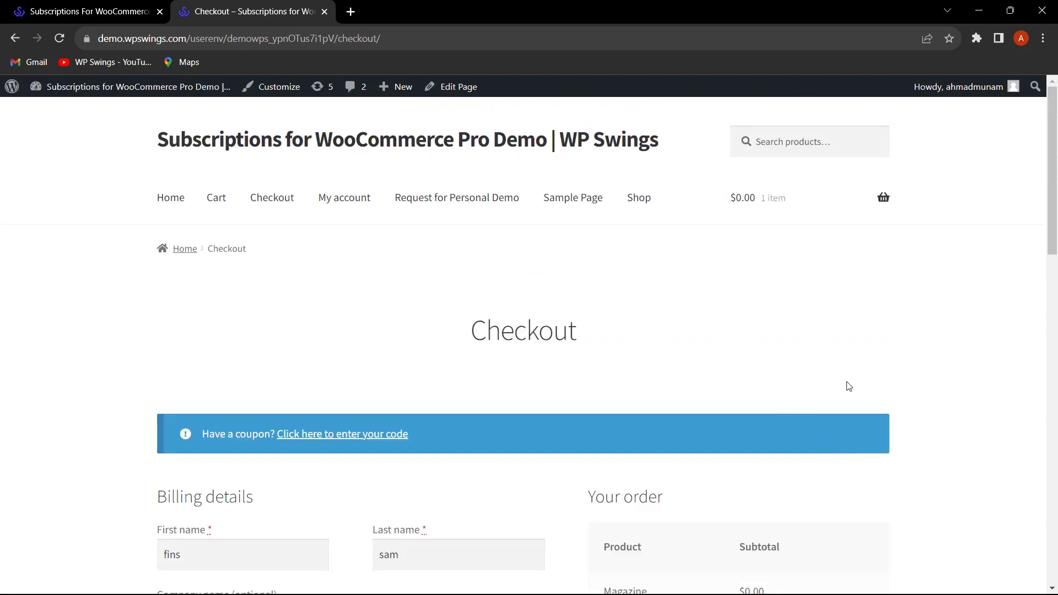
scroll(866, 422, down, 15)
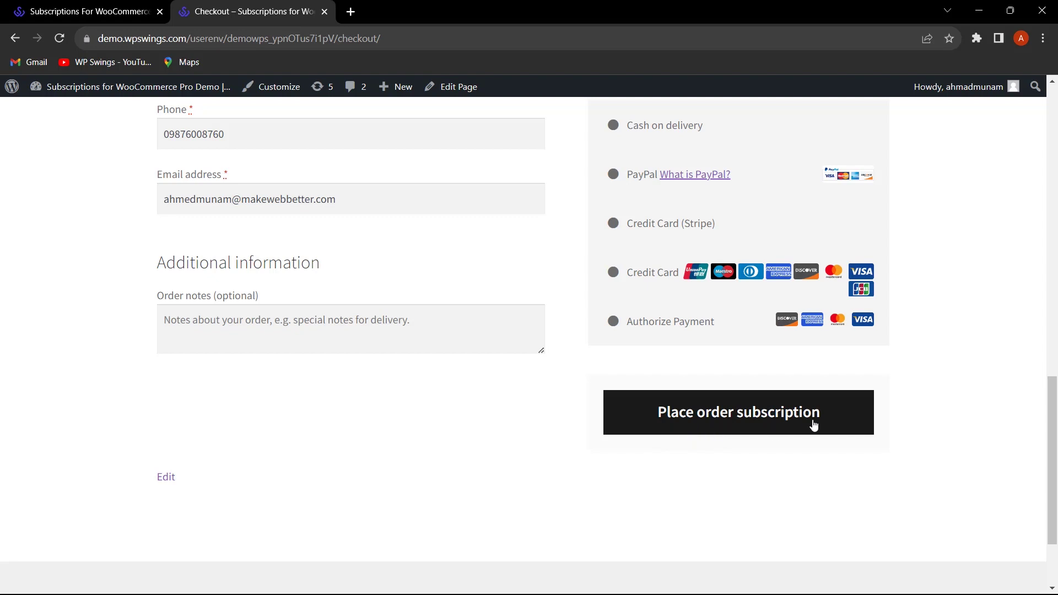
click(106, 13)
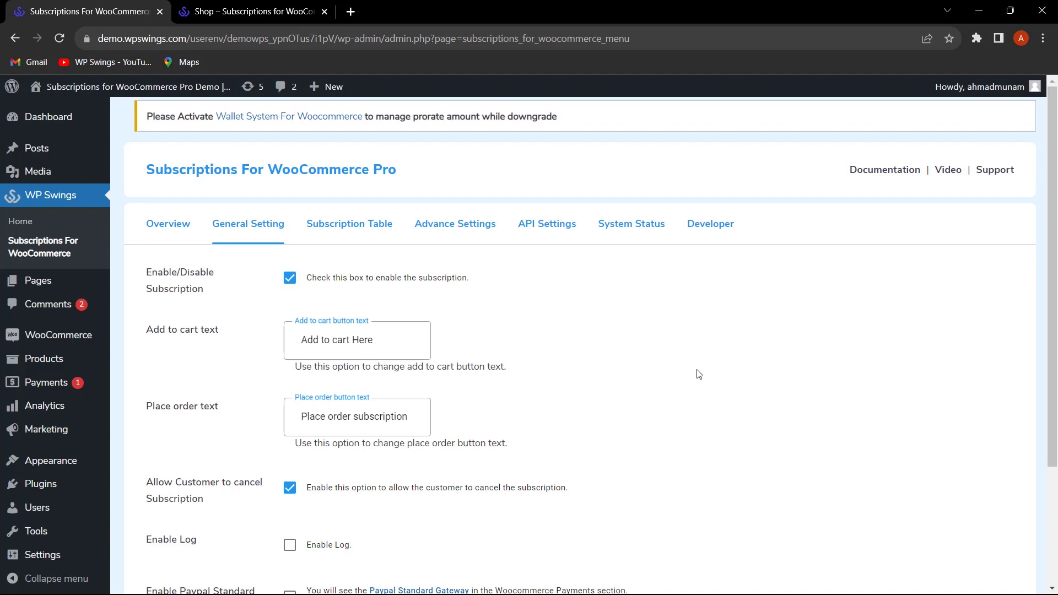
Step: Open All Products in a new tab and edit the Magazine Subscription product
mouse_move(66, 359)
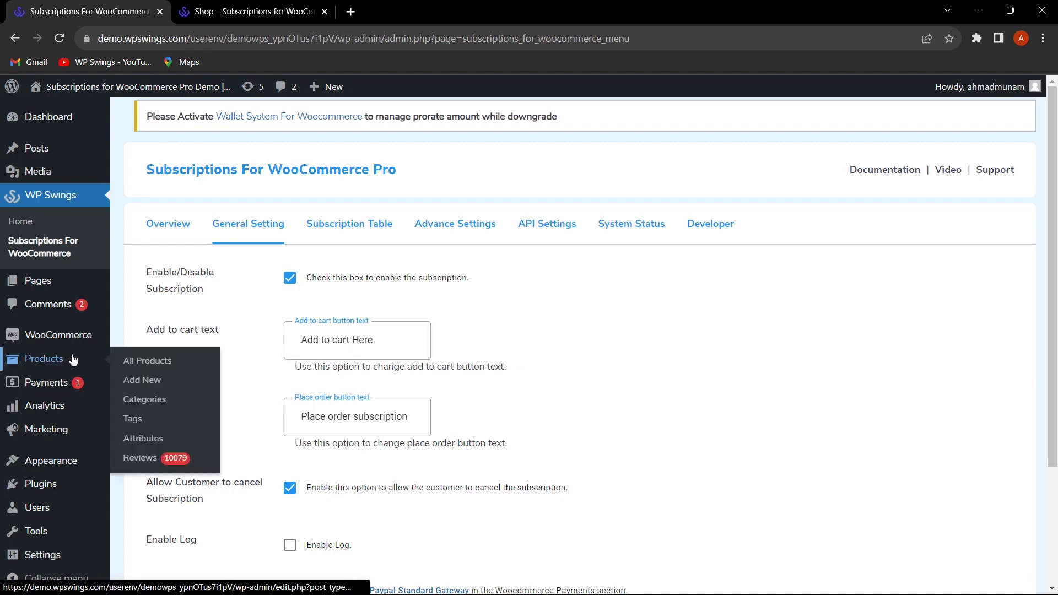
right_click(128, 361)
click(144, 368)
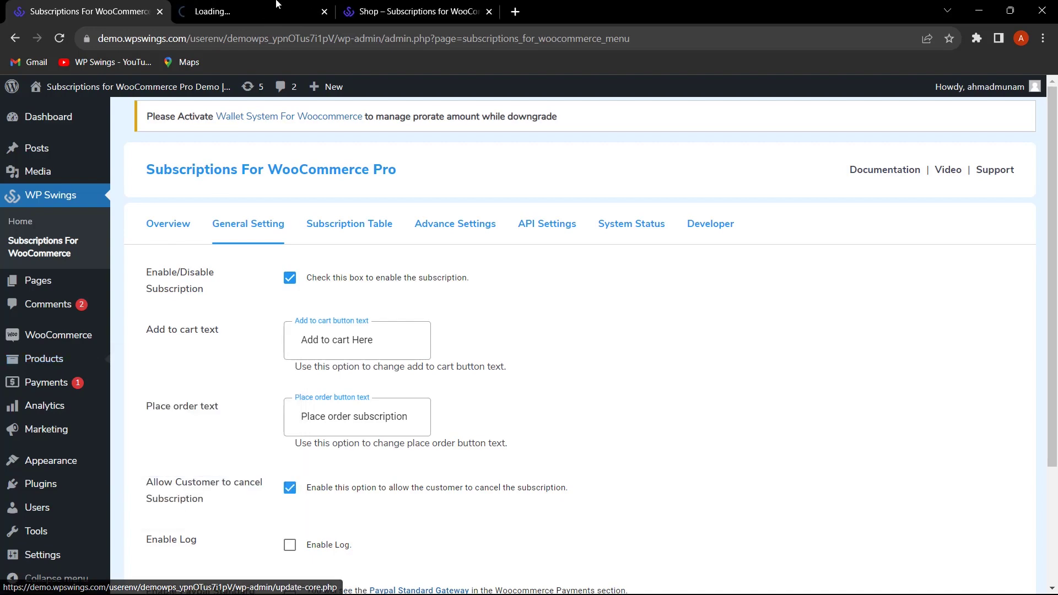
click(277, 4)
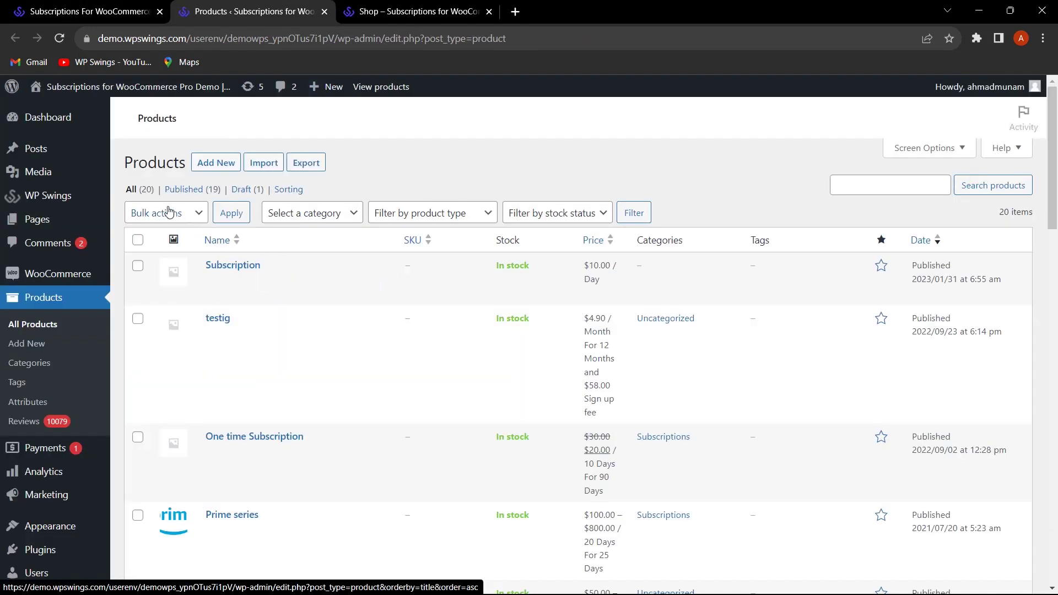
scroll(243, 247, down, 5)
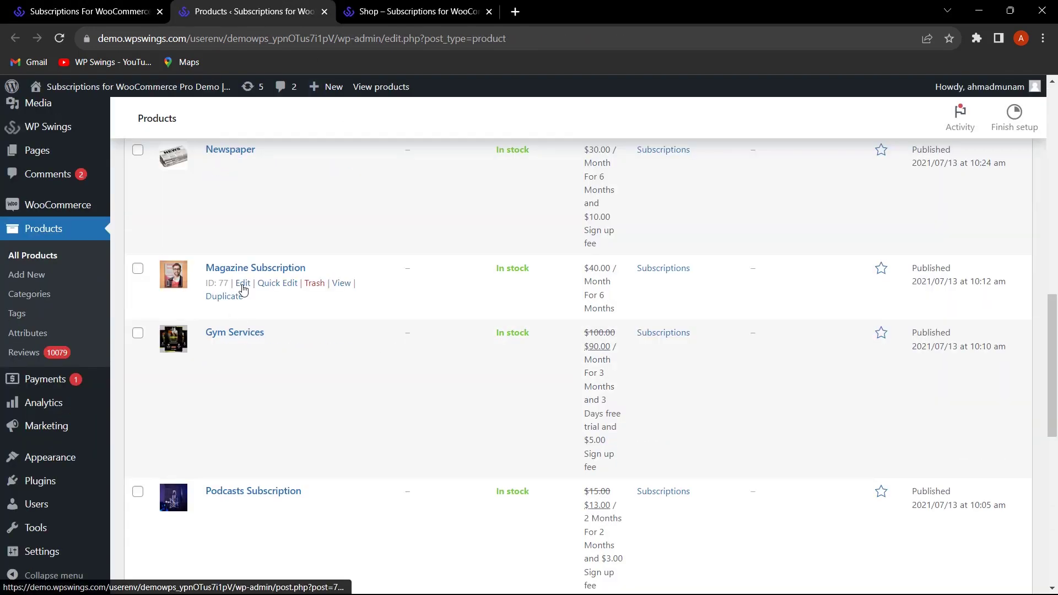
click(243, 283)
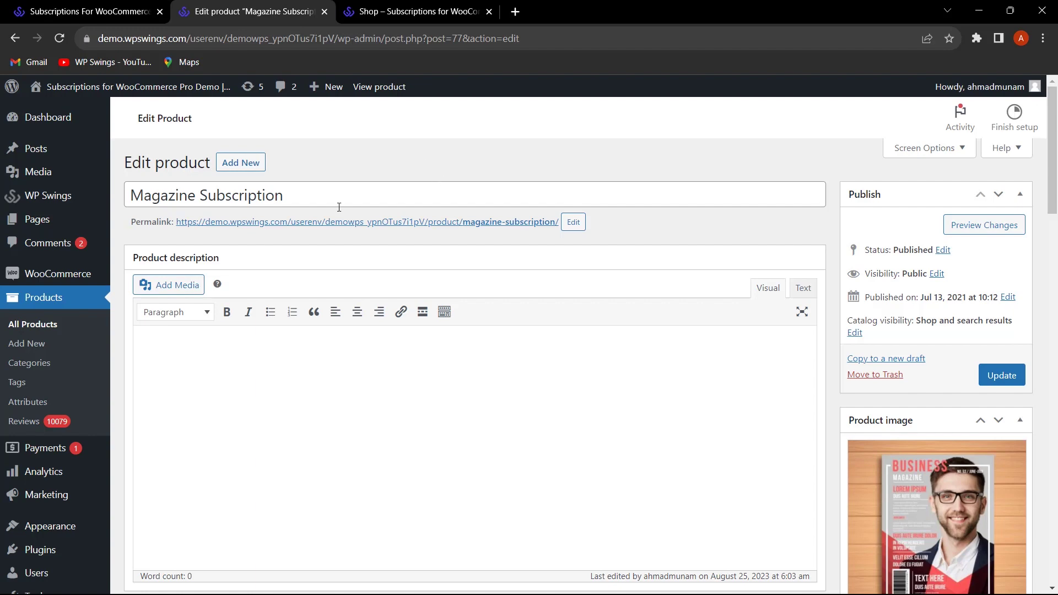
Step: Set the free trial interval to 7 days in Subscription Settings
scroll(696, 309, down, 10)
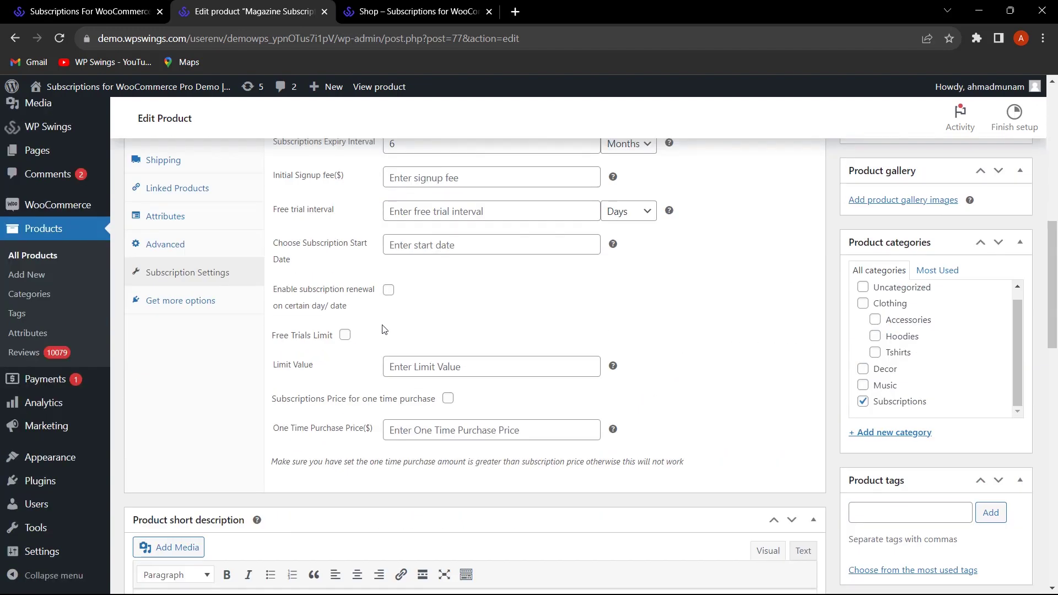
scroll(405, 297, down, 1)
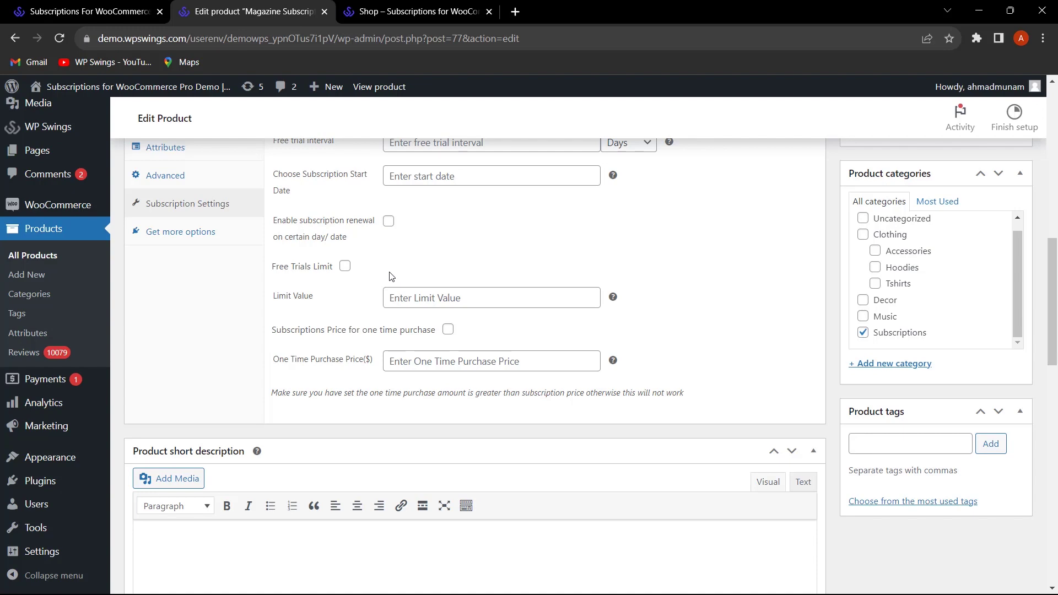
scroll(390, 275, up, 2)
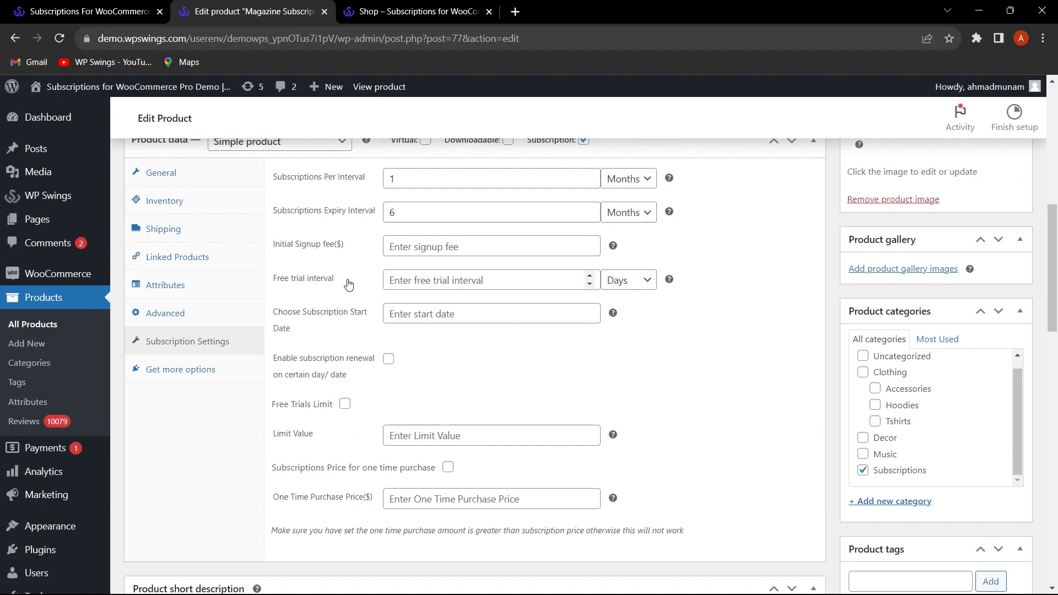
click(454, 282)
text(7)
click(765, 331)
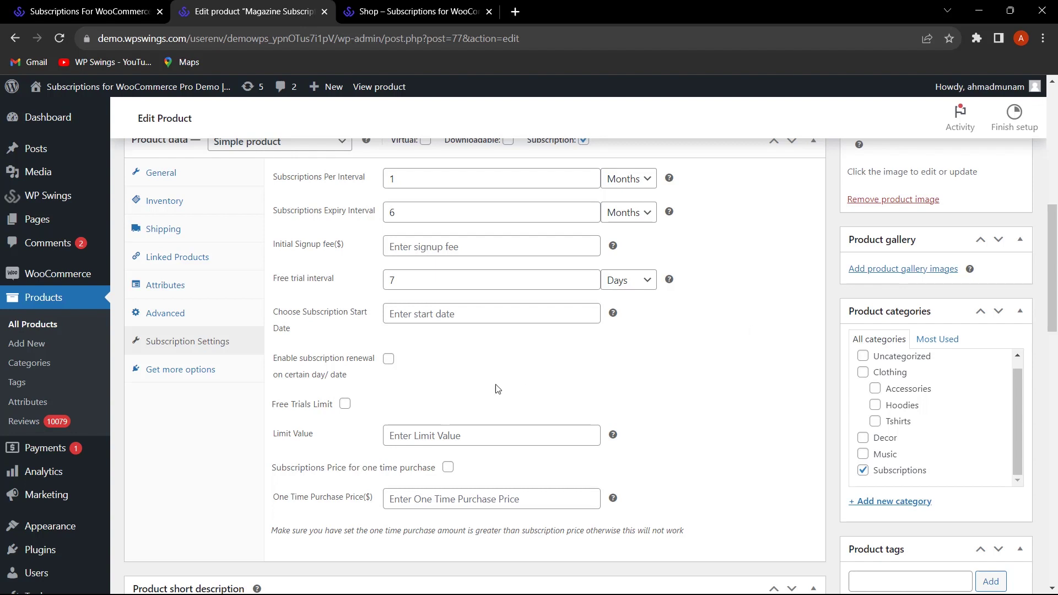
Step: Enable Free Trials Limit with a limit value of 1 and update the product
click(345, 405)
click(430, 437)
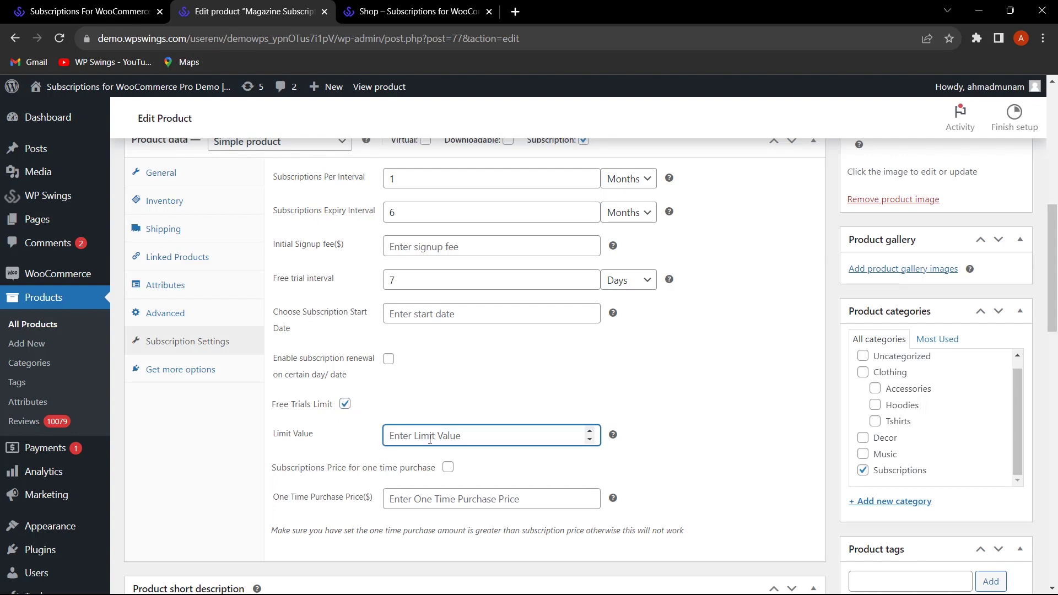
text(1)
key(Return)
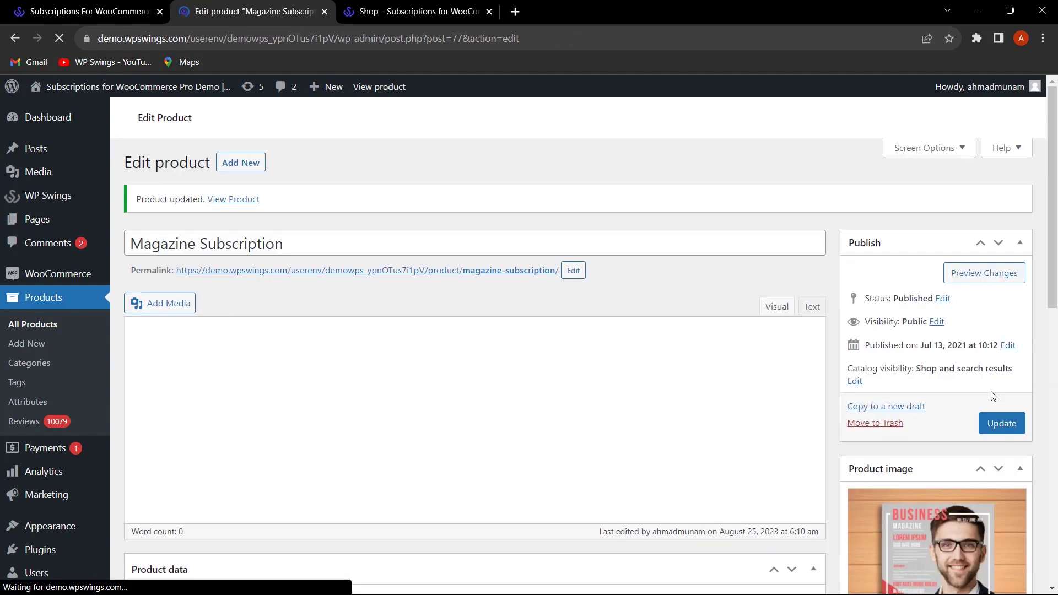
click(247, 200)
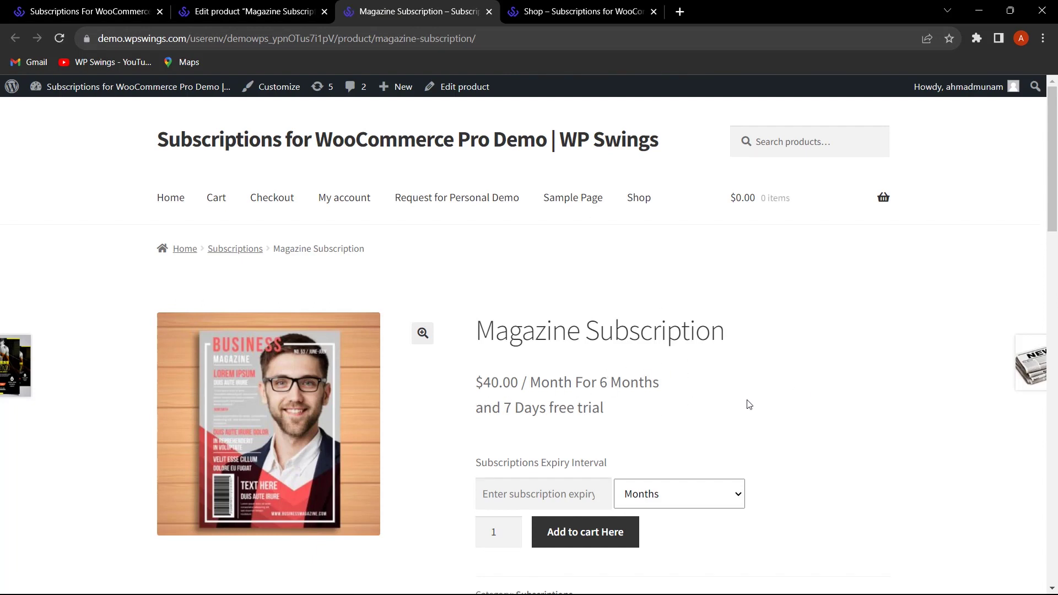
Step: Add the Magazine Subscription to the cart, check out, and place the subscription order
scroll(843, 381, down, 2)
click(578, 395)
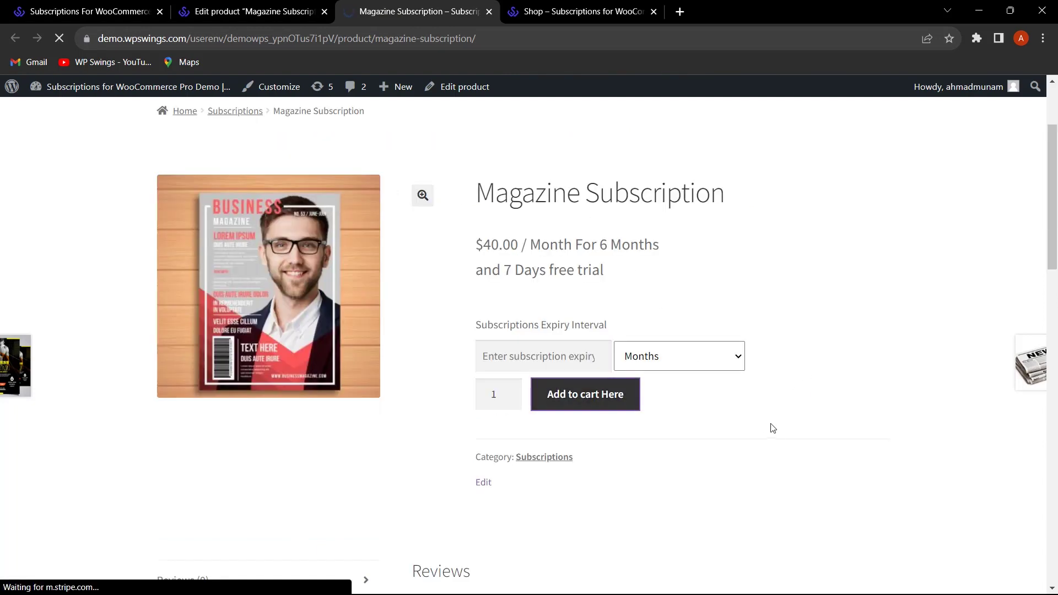
scroll(636, 381, down, 2)
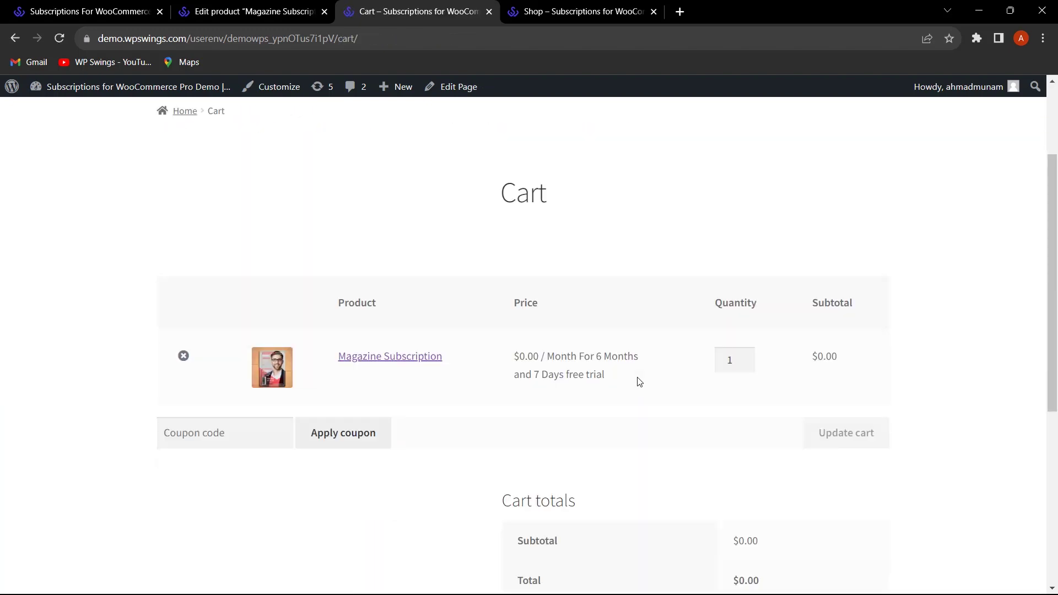
scroll(636, 381, down, 3)
click(743, 441)
scroll(743, 440, down, 5)
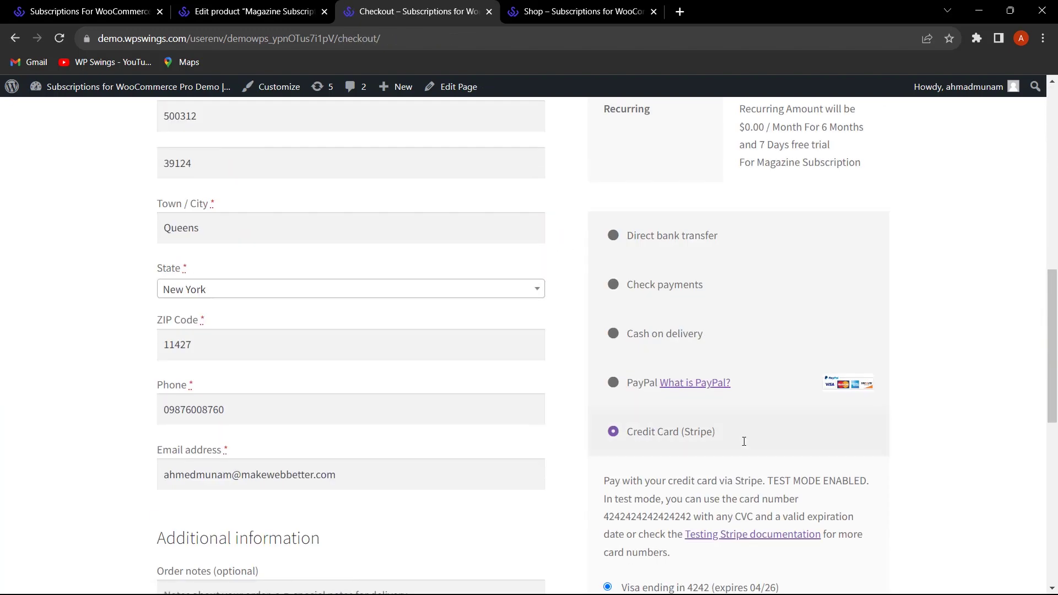
scroll(744, 440, down, 4)
click(774, 560)
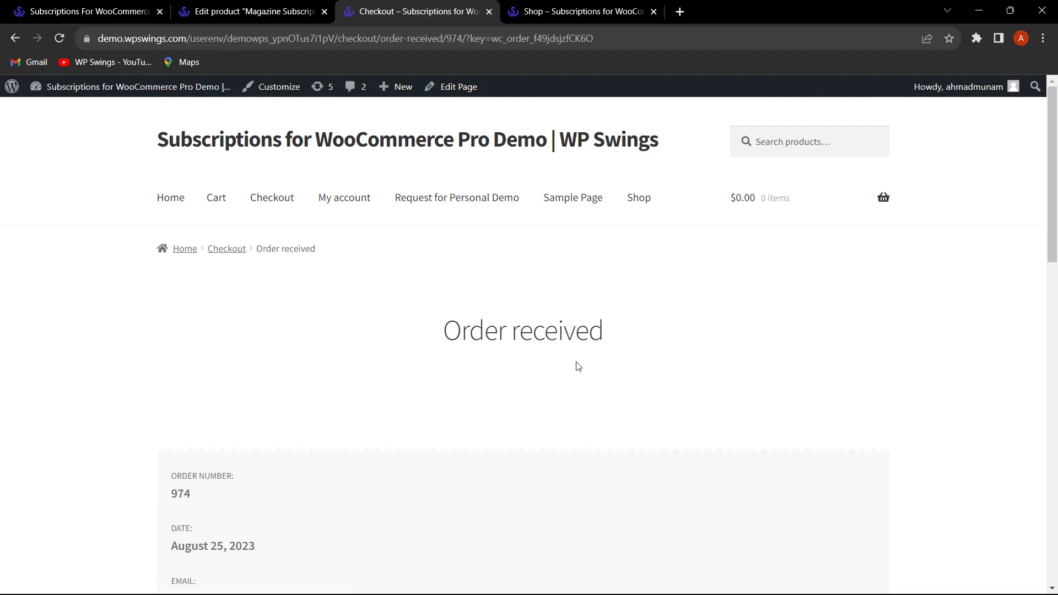
Step: Open My account > Subscriptions to see the new active subscription
click(351, 204)
scroll(367, 335, down, 5)
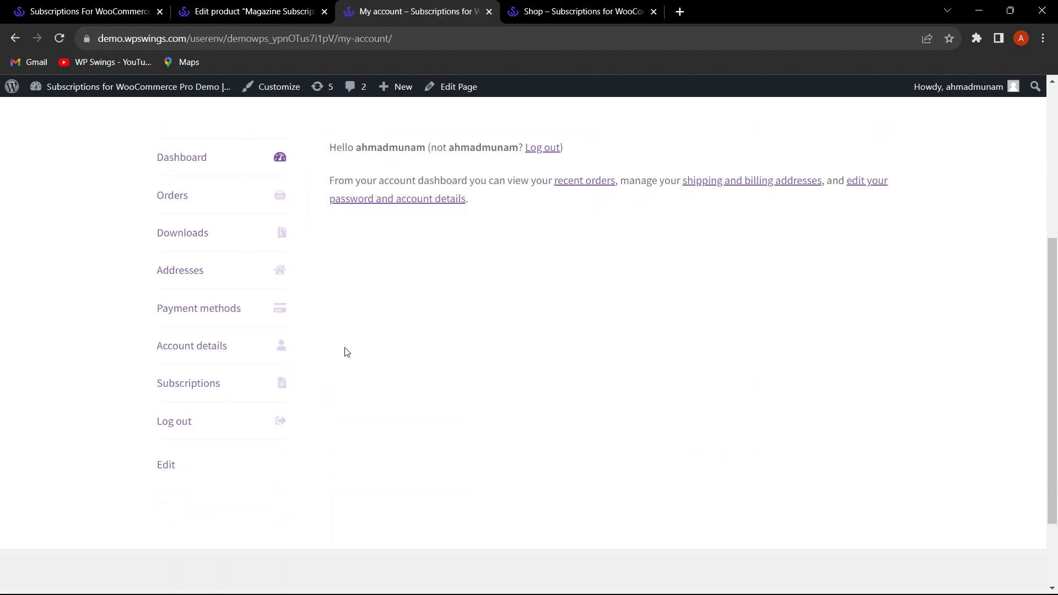
click(209, 388)
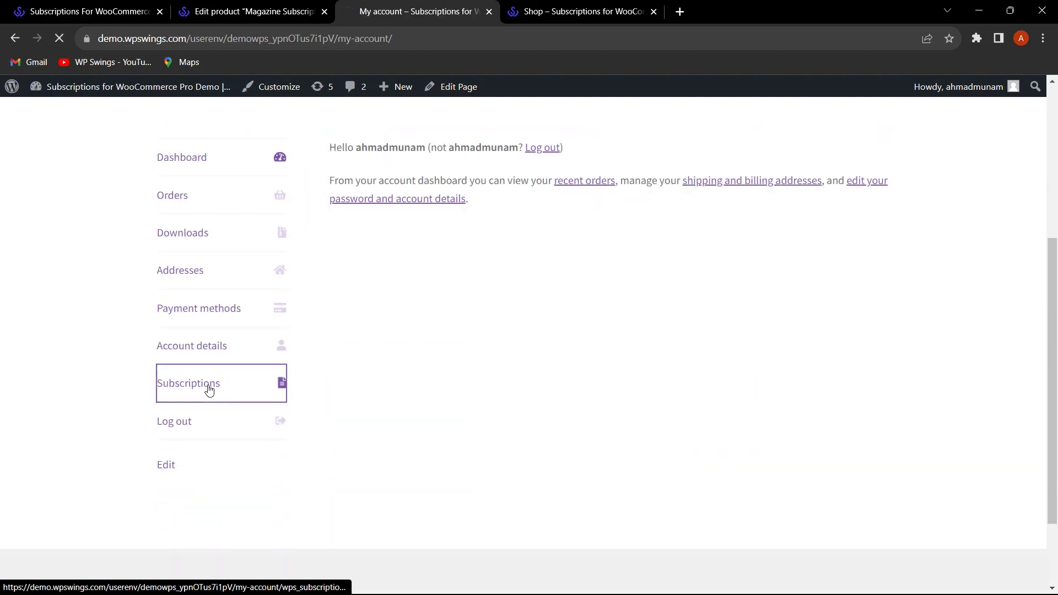
scroll(491, 378, down, 4)
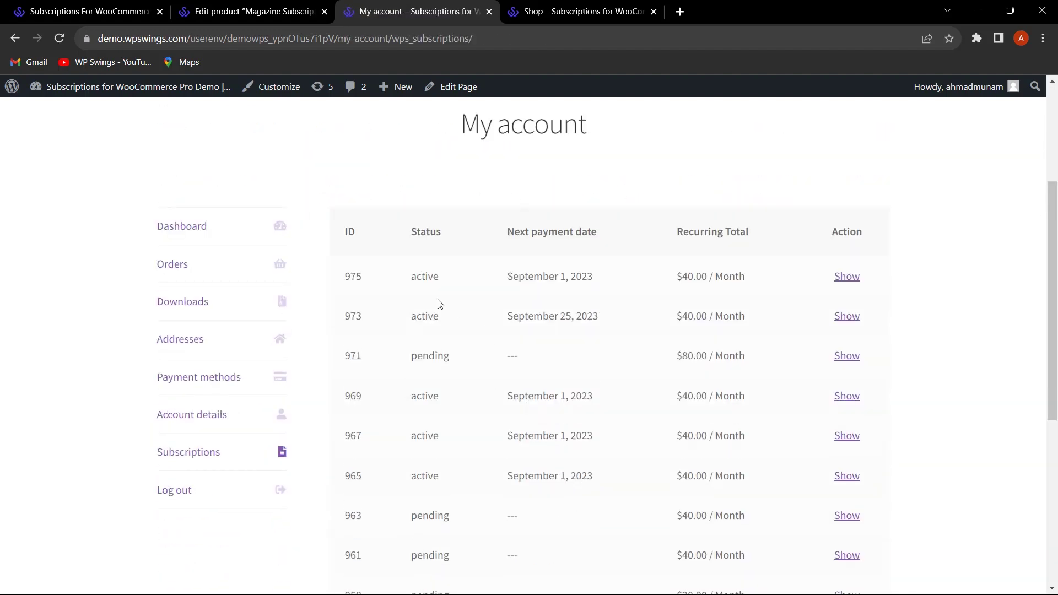
Step: Open and review the details of subscription 975
click(846, 276)
scroll(679, 358, down, 4)
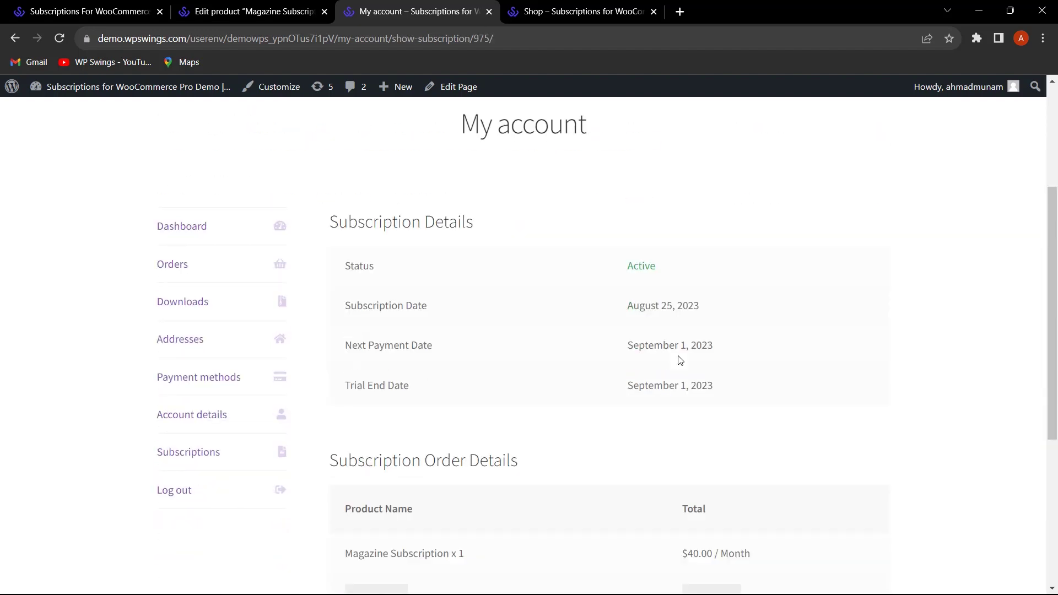
scroll(772, 326, up, 3)
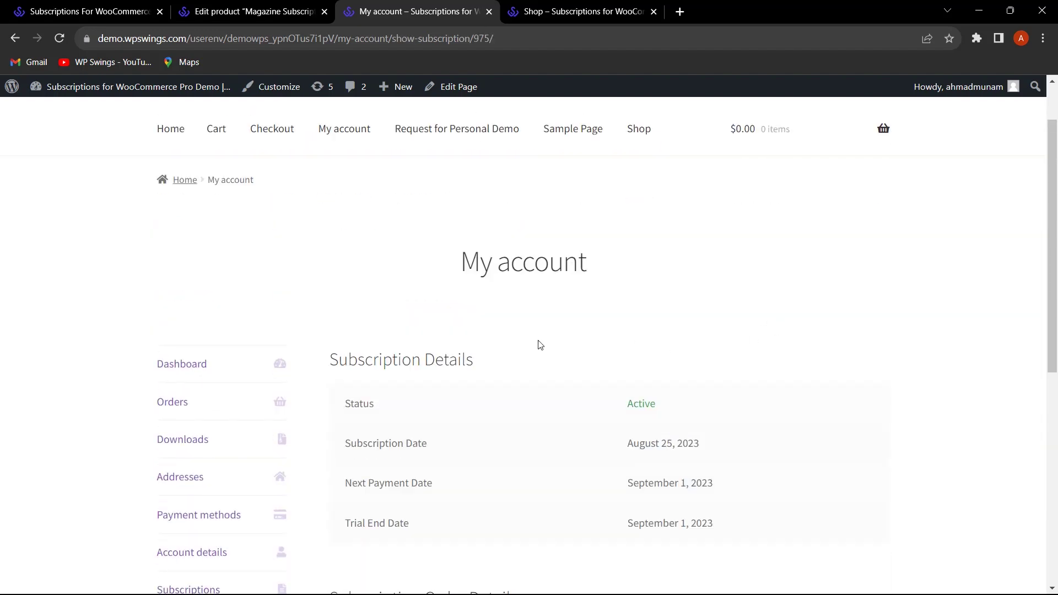
scroll(692, 319, down, 3)
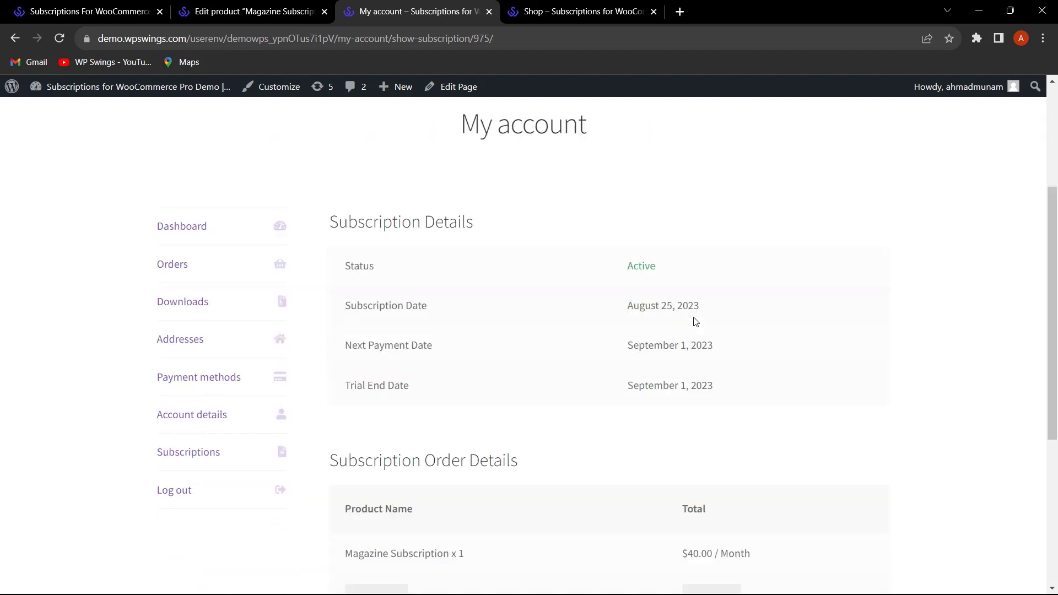
scroll(723, 381, down, 2)
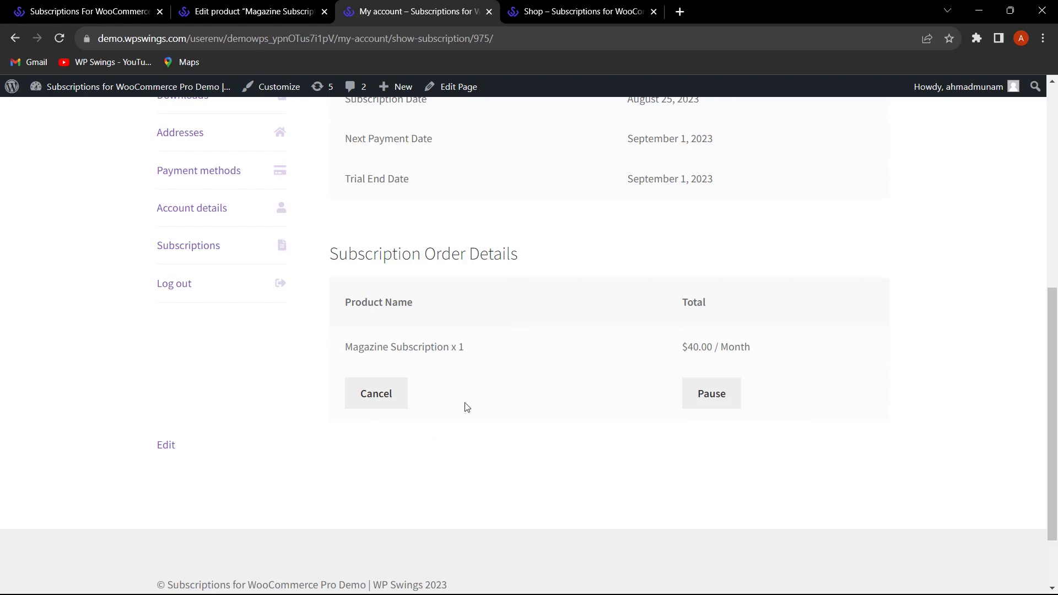
click(239, 9)
scroll(591, 397, down, 10)
click(438, 7)
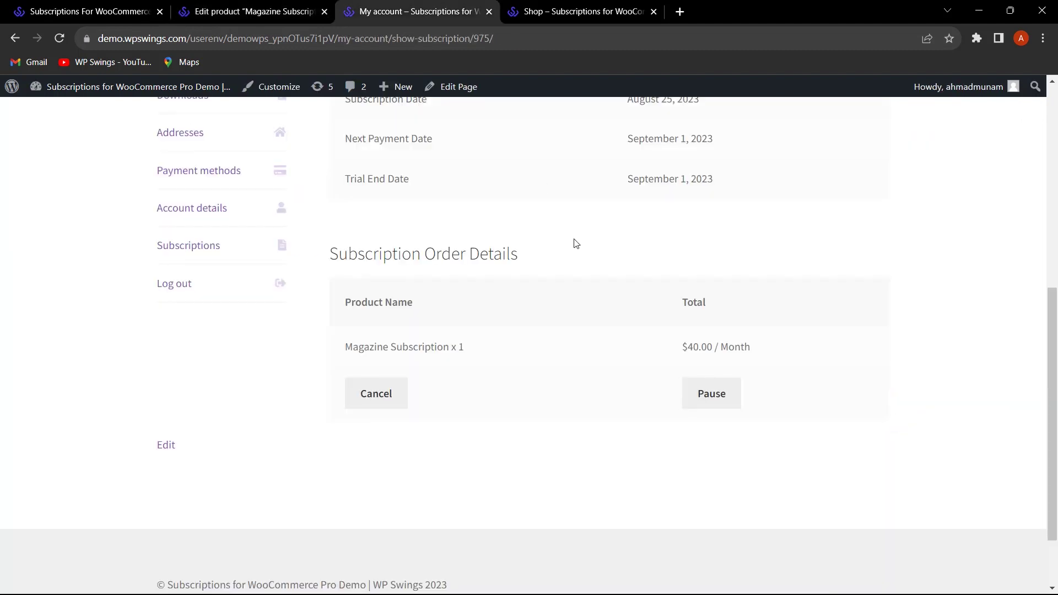
Step: Cancel the subscription and confirm the 'Subscription Cancelled Successfully' banner
click(388, 404)
scroll(689, 422, down, 2)
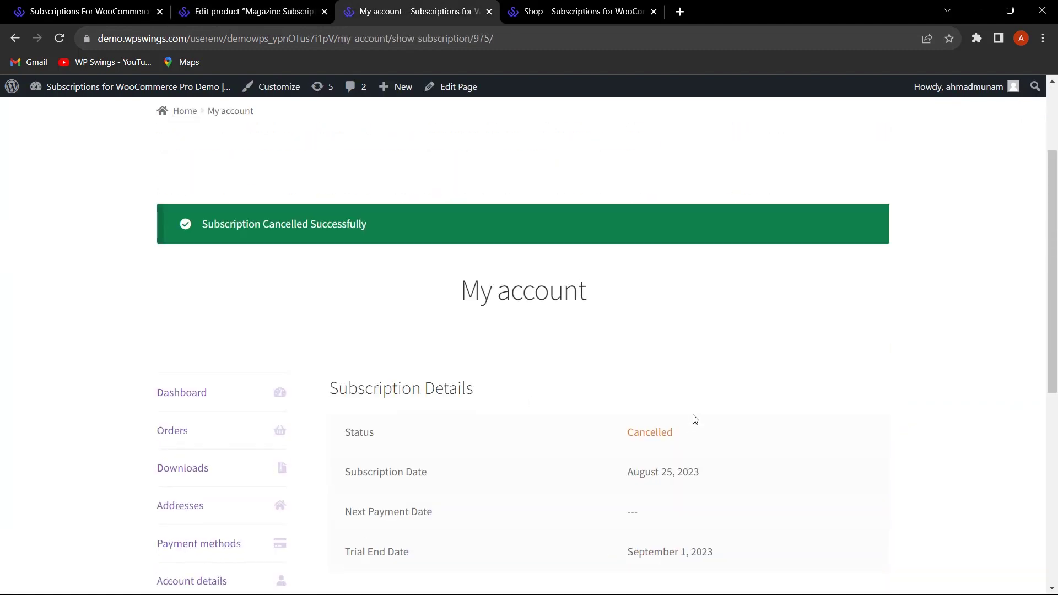
scroll(703, 410, up, 2)
scroll(702, 412, down, 2)
scroll(573, 425, up, 2)
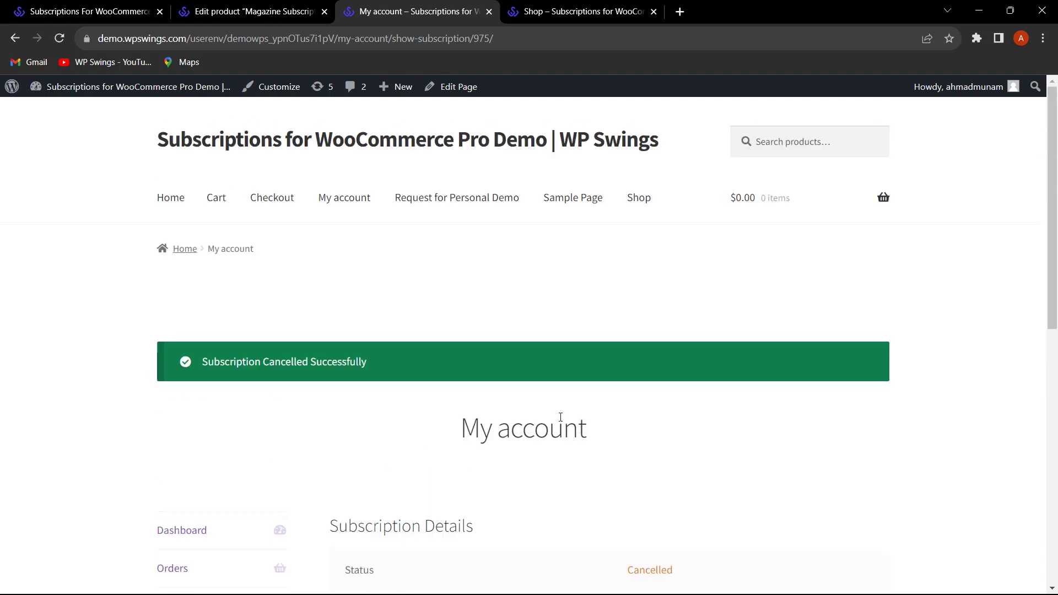
Step: Check out the Magazine Subscription again and place the subscription order
click(638, 199)
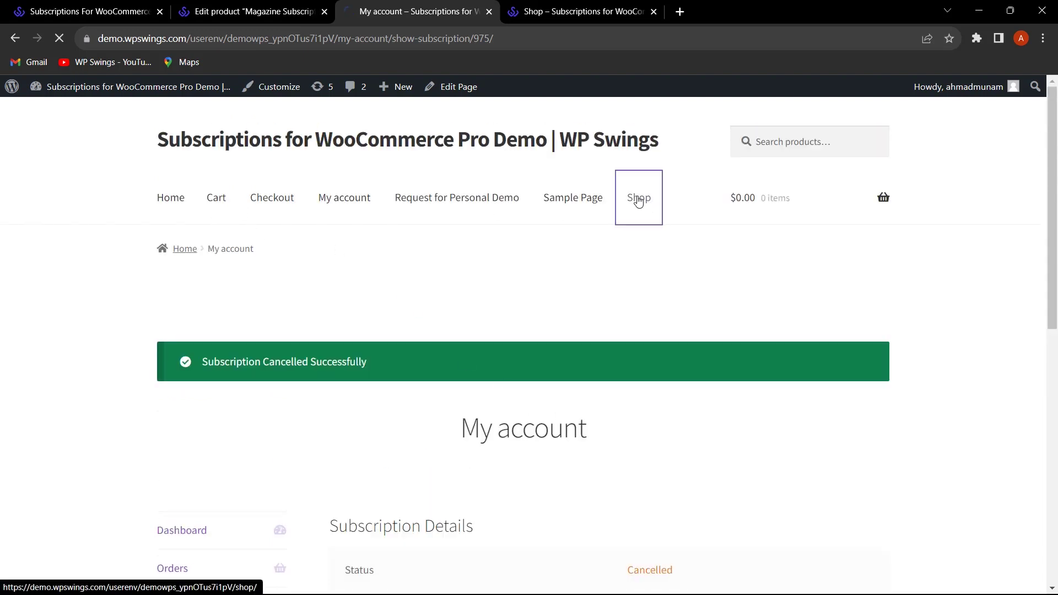
scroll(668, 236, down, 4)
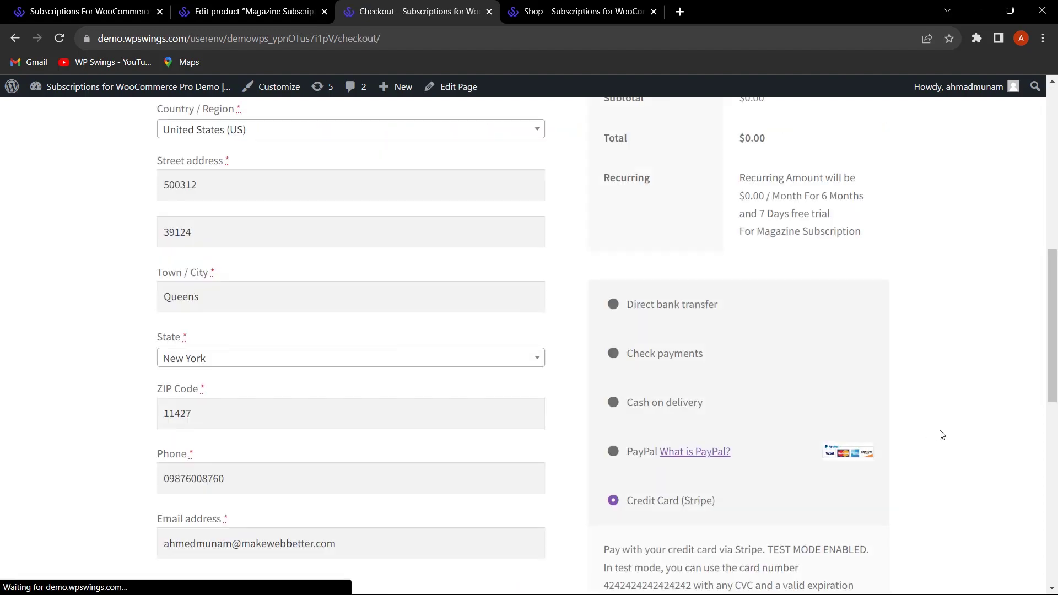
scroll(963, 446, down, 3)
scroll(964, 445, down, 5)
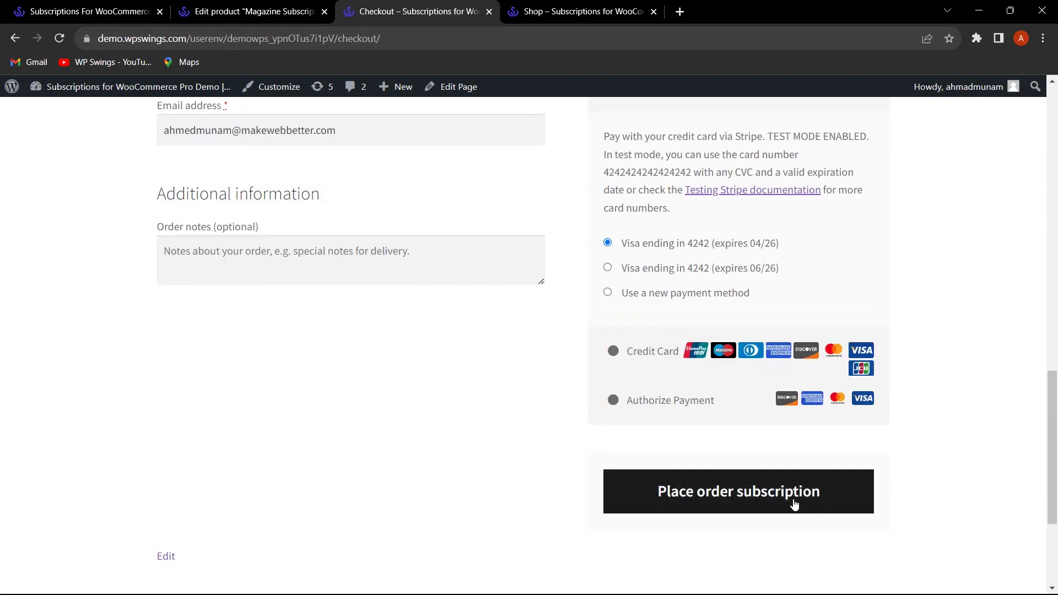
click(782, 500)
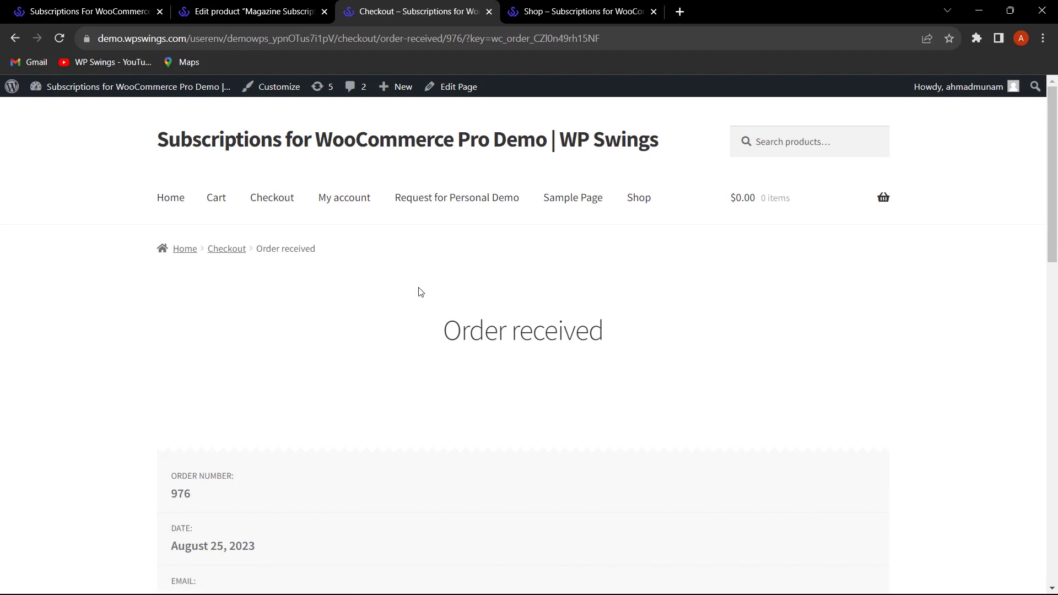
Step: Open the newest active $40.00/month subscription from My account > Subscriptions
click(349, 205)
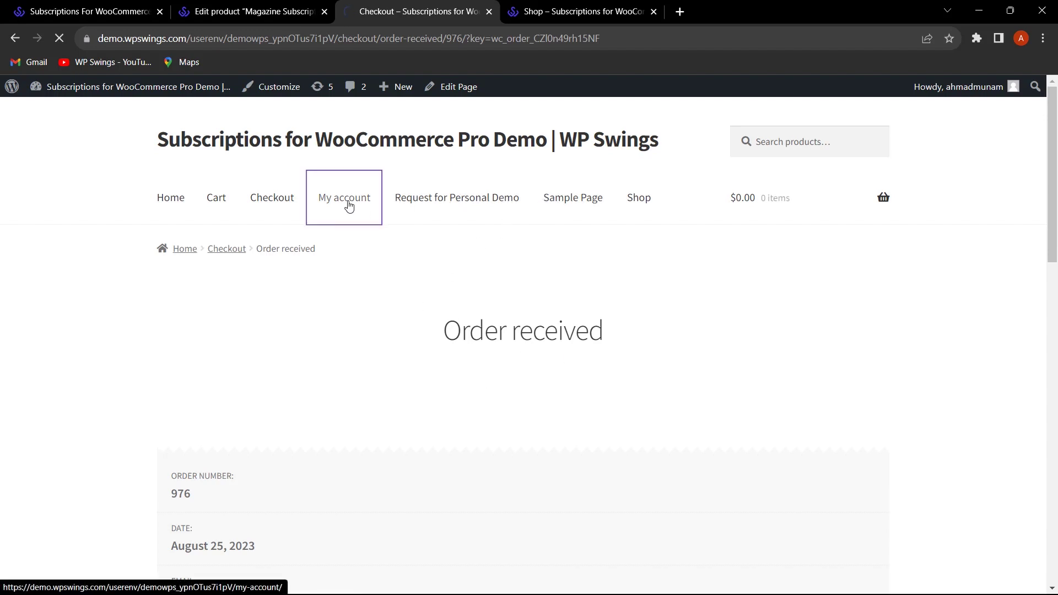
scroll(333, 292, down, 5)
click(186, 385)
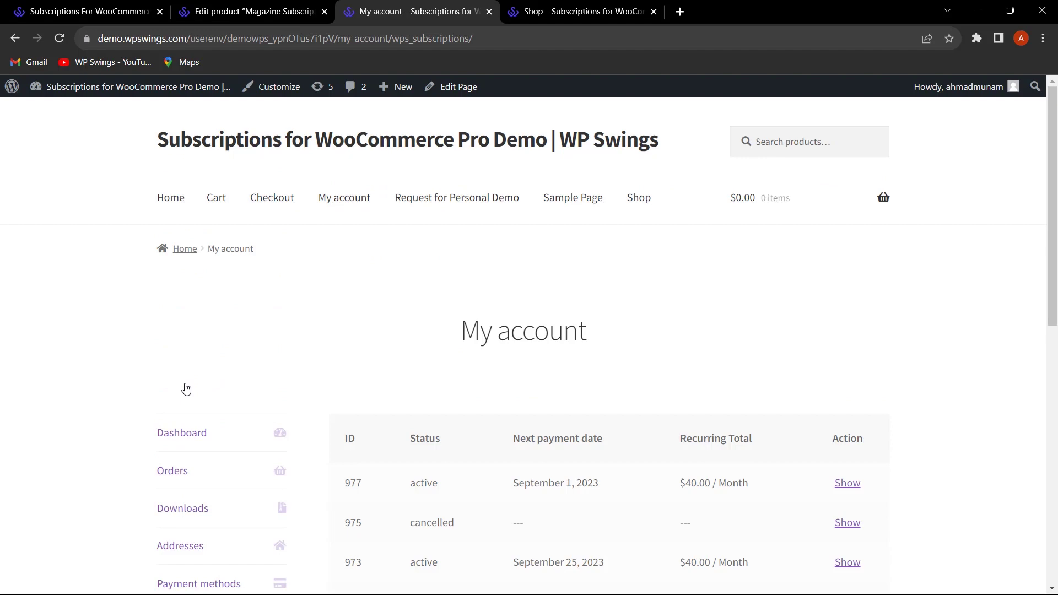
scroll(642, 439, down, 3)
click(848, 345)
scroll(880, 349, down, 1)
scroll(865, 355, down, 6)
scroll(606, 419, up, 4)
scroll(771, 375, down, 4)
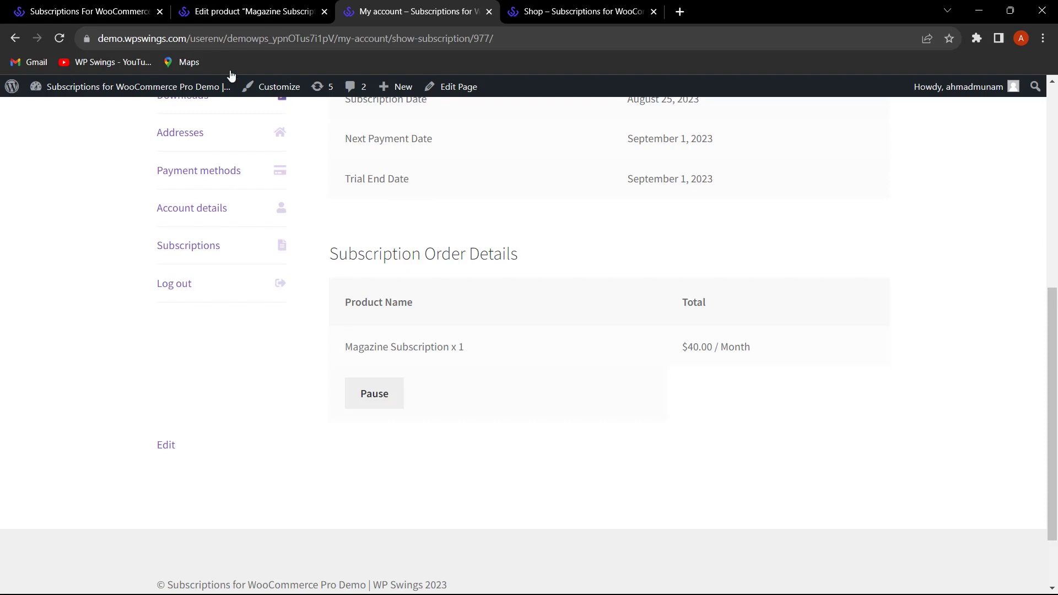
click(246, 11)
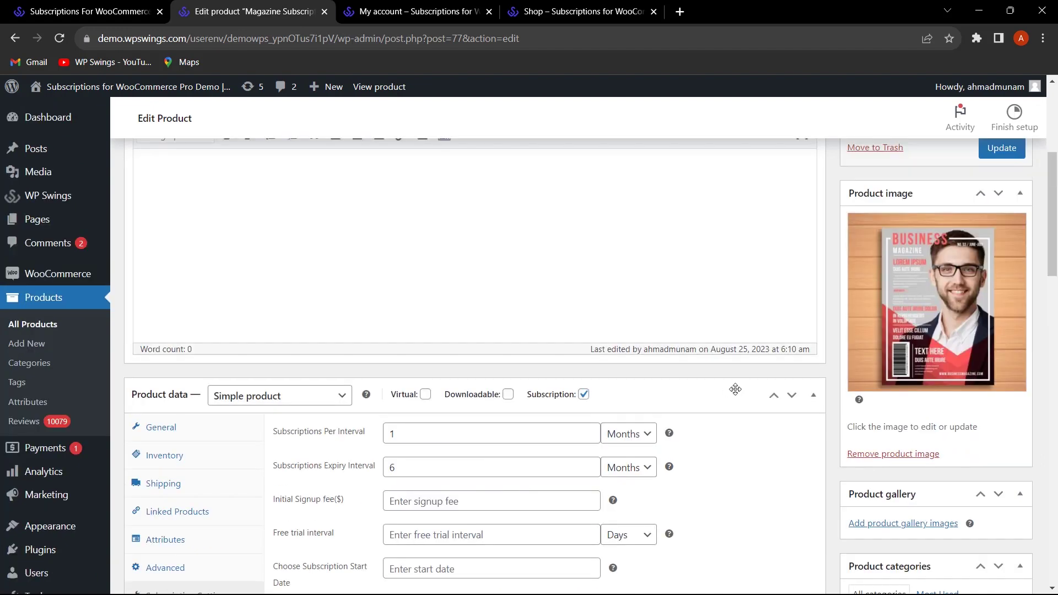
Step: View the updated Magazine Subscription product and add it to the cart
scroll(720, 408, down, 5)
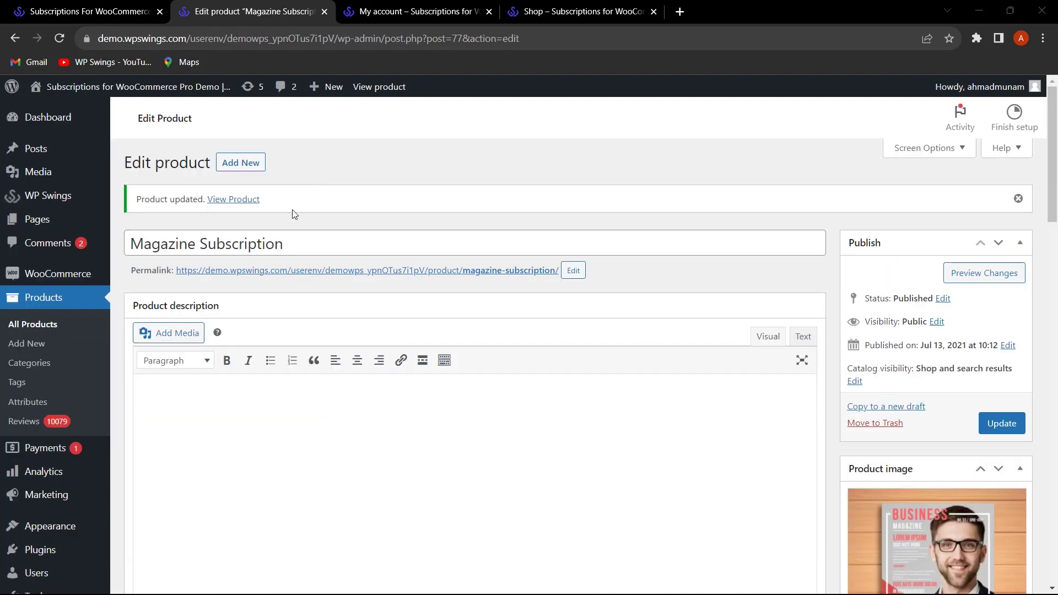
click(233, 199)
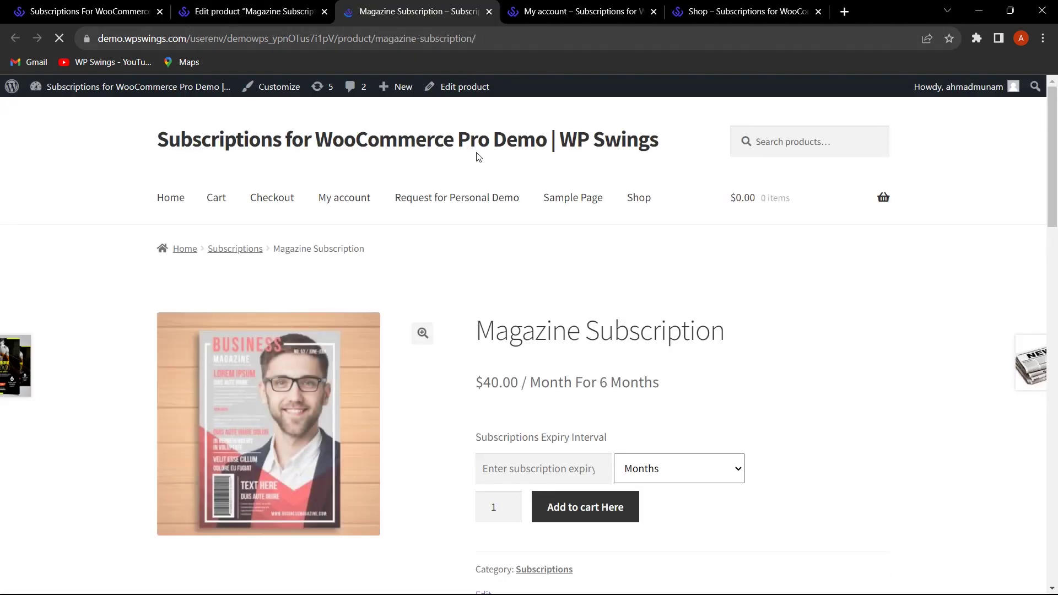
scroll(817, 375, down, 2)
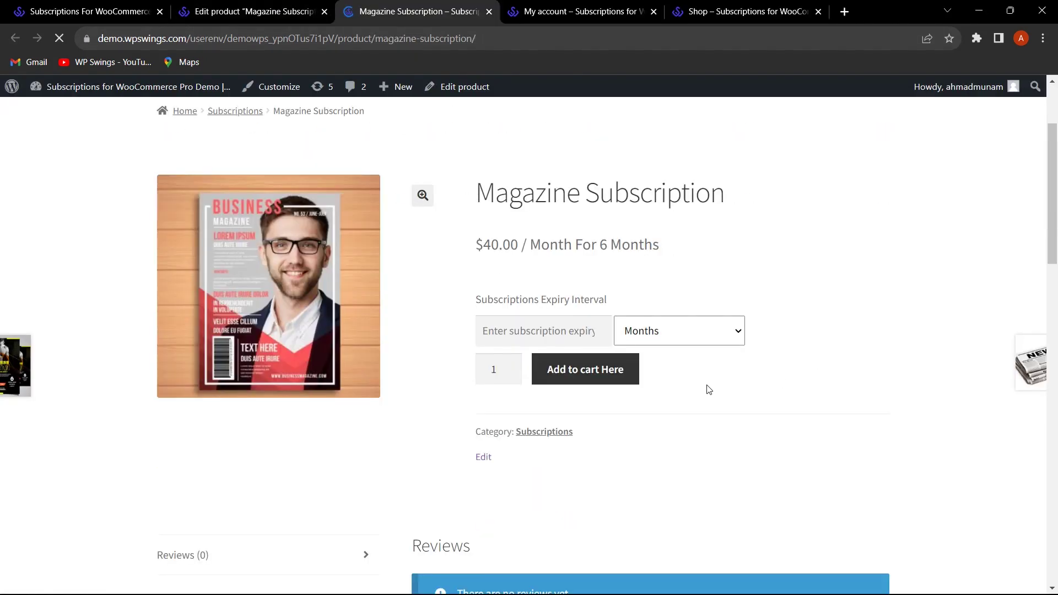
click(615, 380)
scroll(853, 412, down, 4)
scroll(853, 412, up, 4)
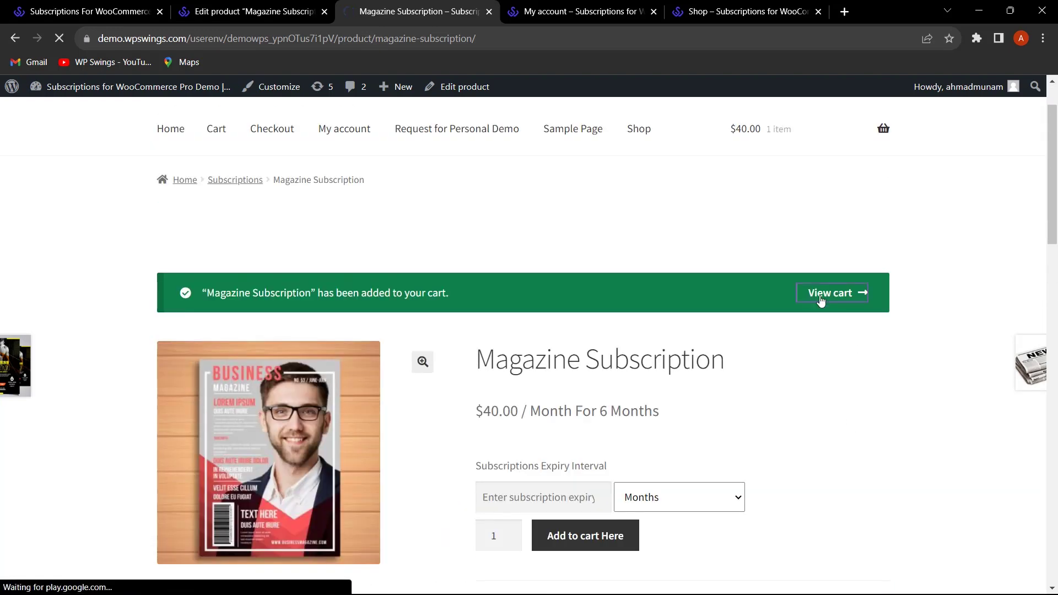
Step: Check out and place the order, confirming next payment September 25, 2023
click(829, 295)
scroll(840, 395, down, 6)
click(740, 442)
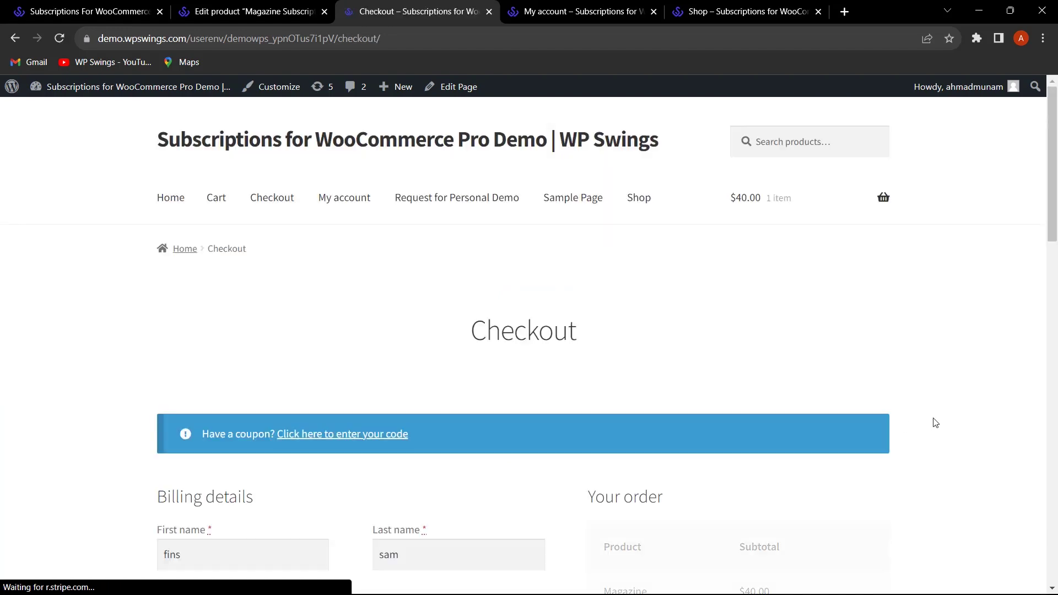
scroll(930, 423, down, 15)
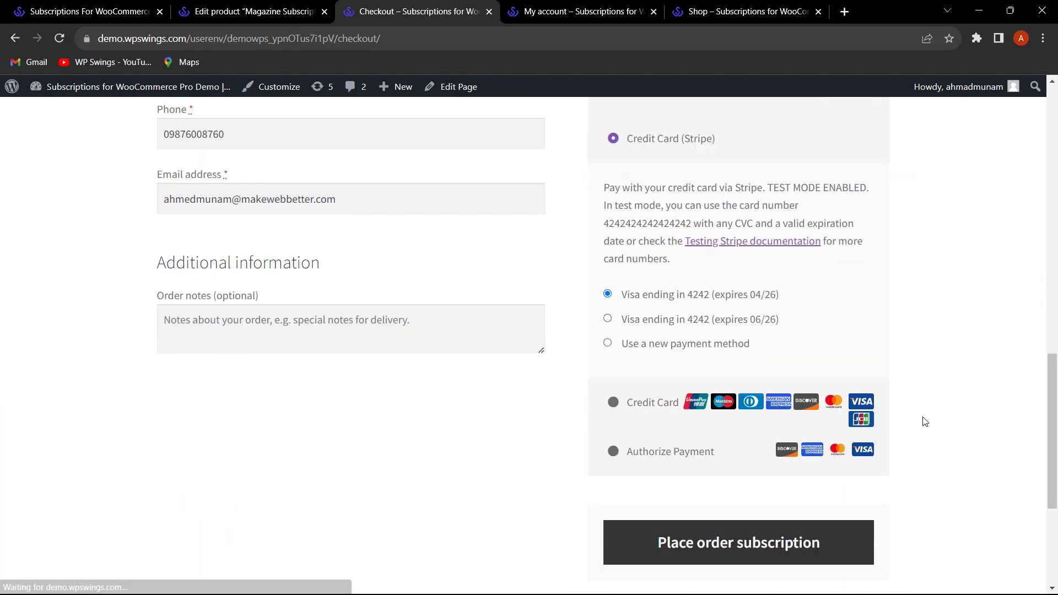
click(752, 548)
scroll(515, 395, down, 6)
scroll(515, 395, up, 6)
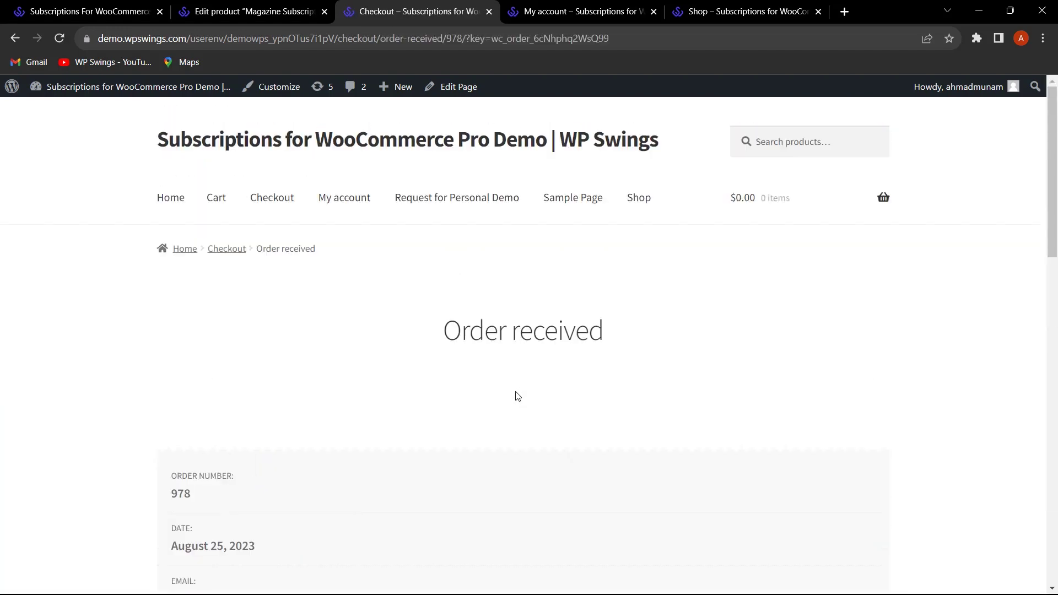
scroll(526, 374, down, 13)
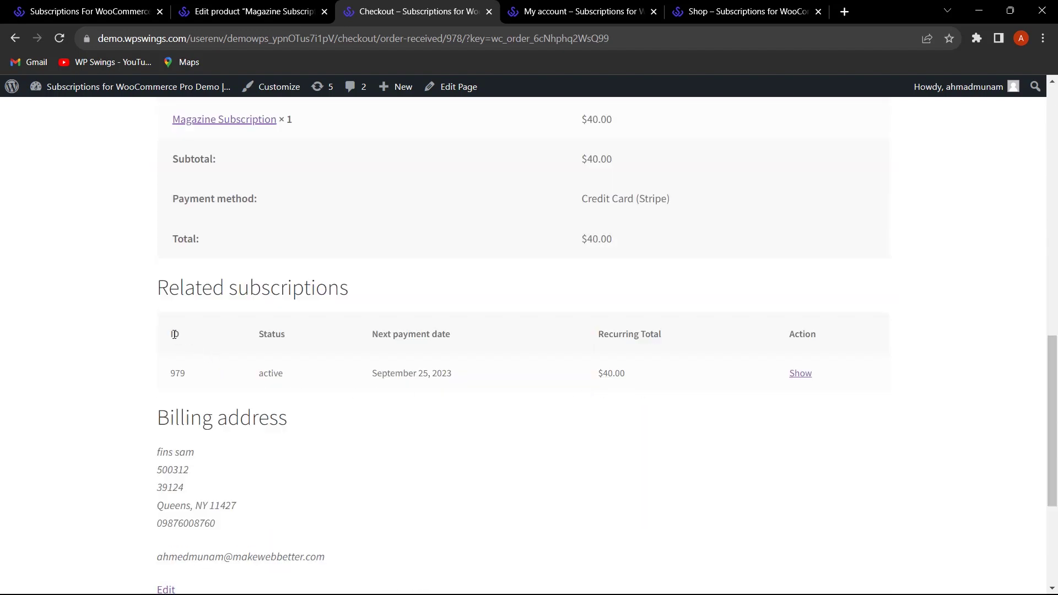
scroll(174, 335, up, 1)
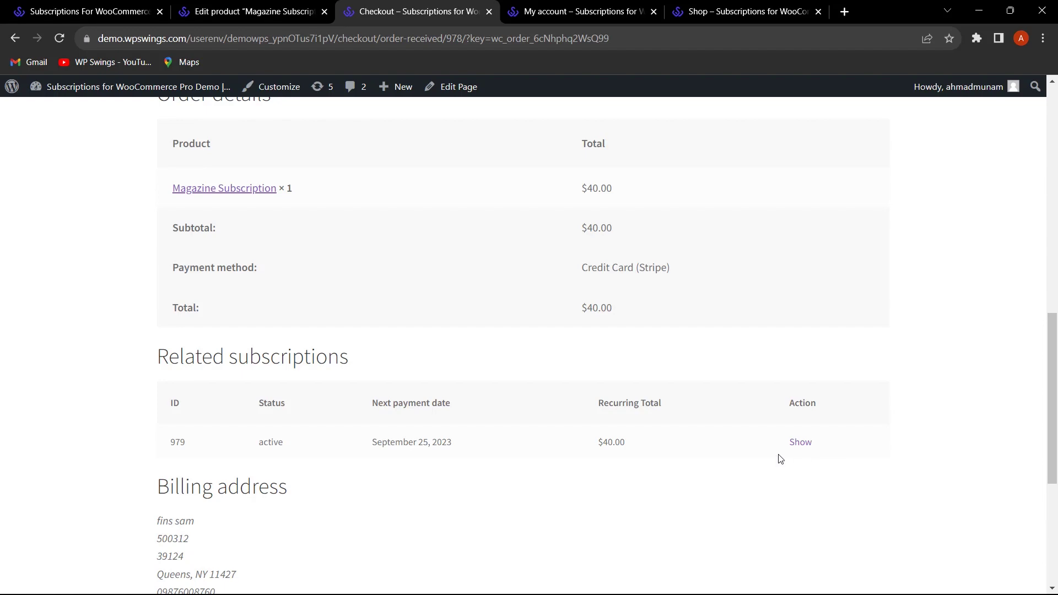
Step: Change the Magazine Subscription's product data type from simple product to Product bundle
click(258, 18)
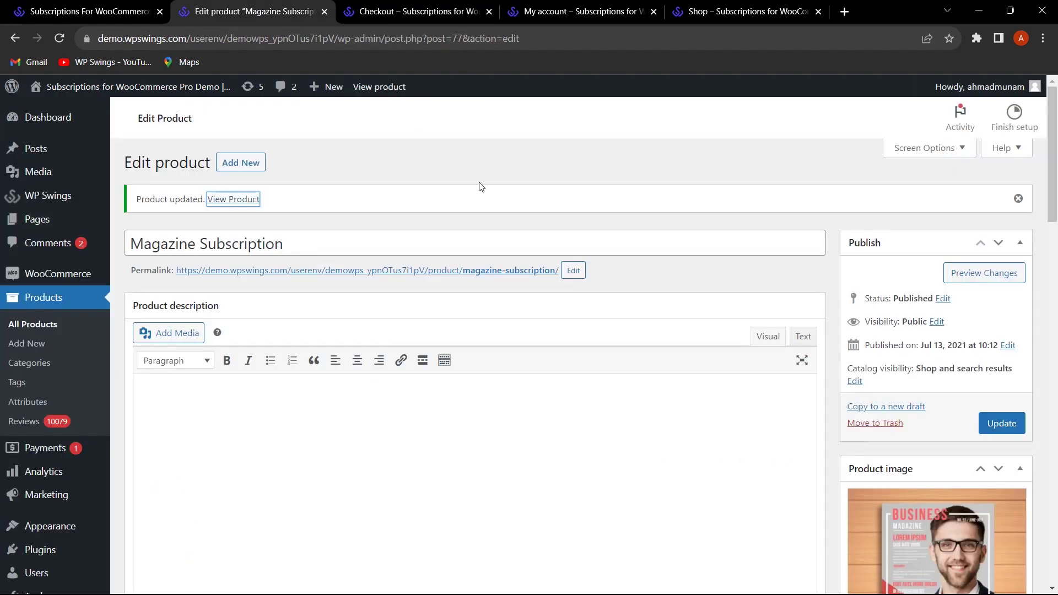
scroll(547, 371, down, 5)
scroll(477, 375, down, 5)
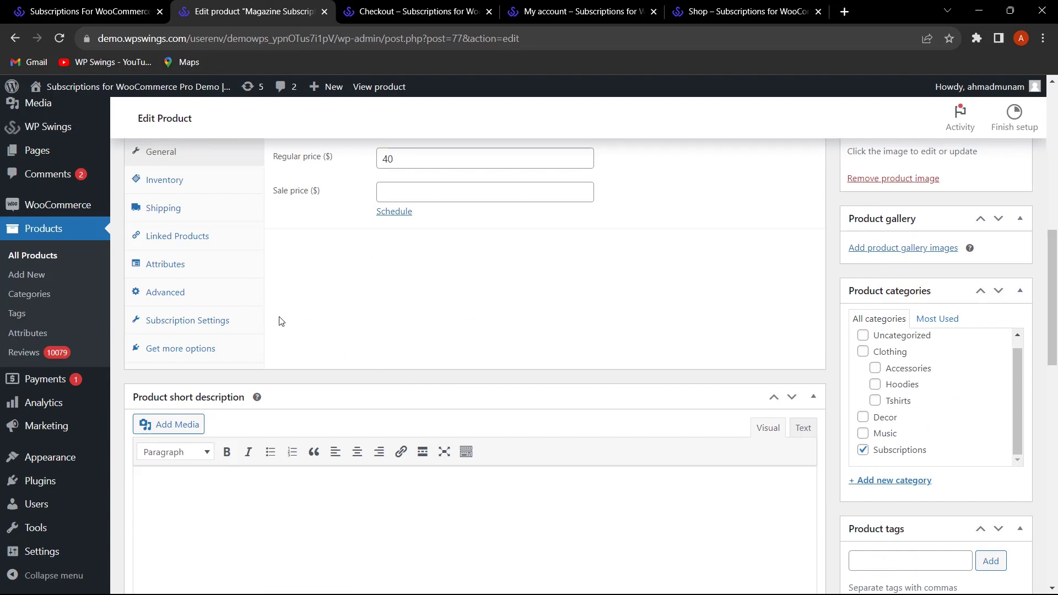
click(218, 324)
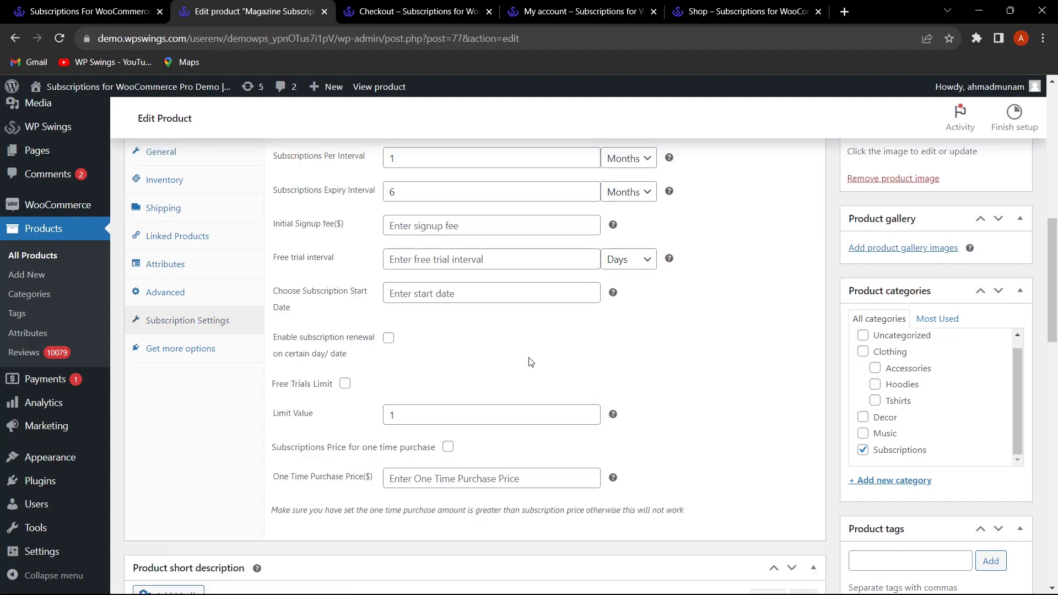
scroll(529, 362, up, 2)
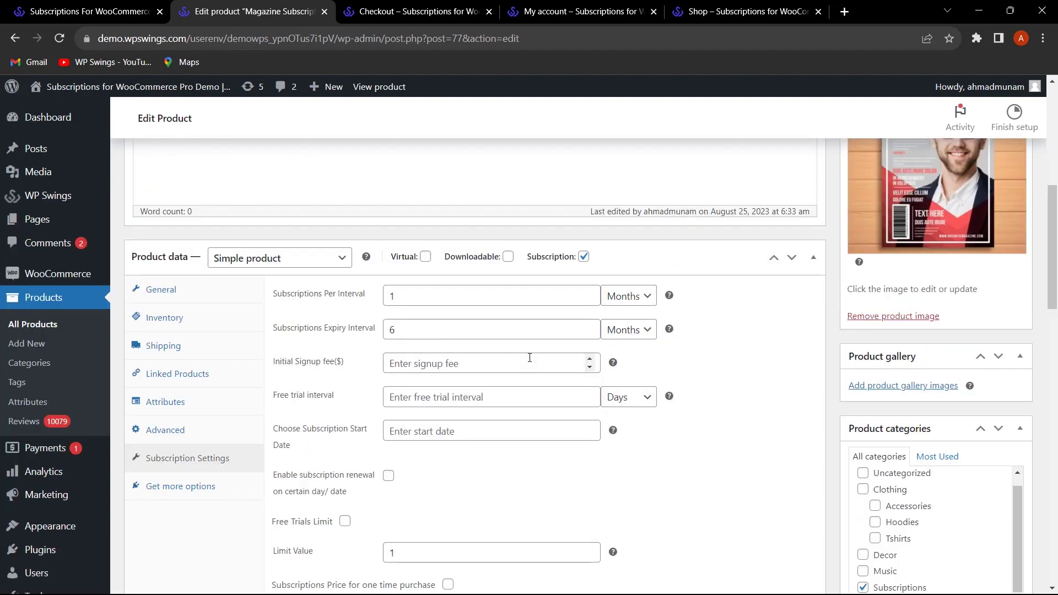
click(298, 264)
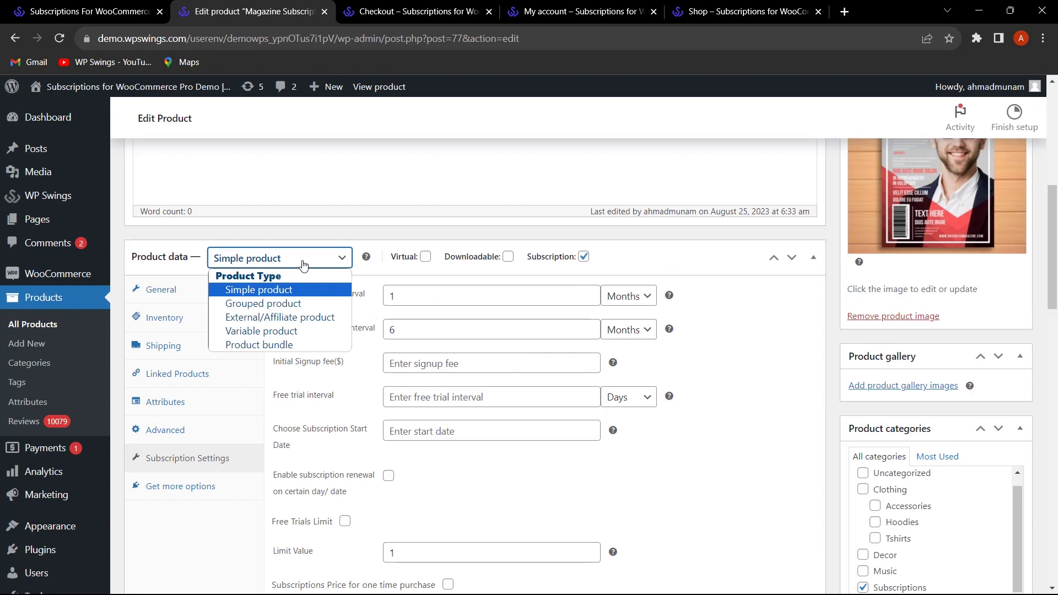
click(332, 345)
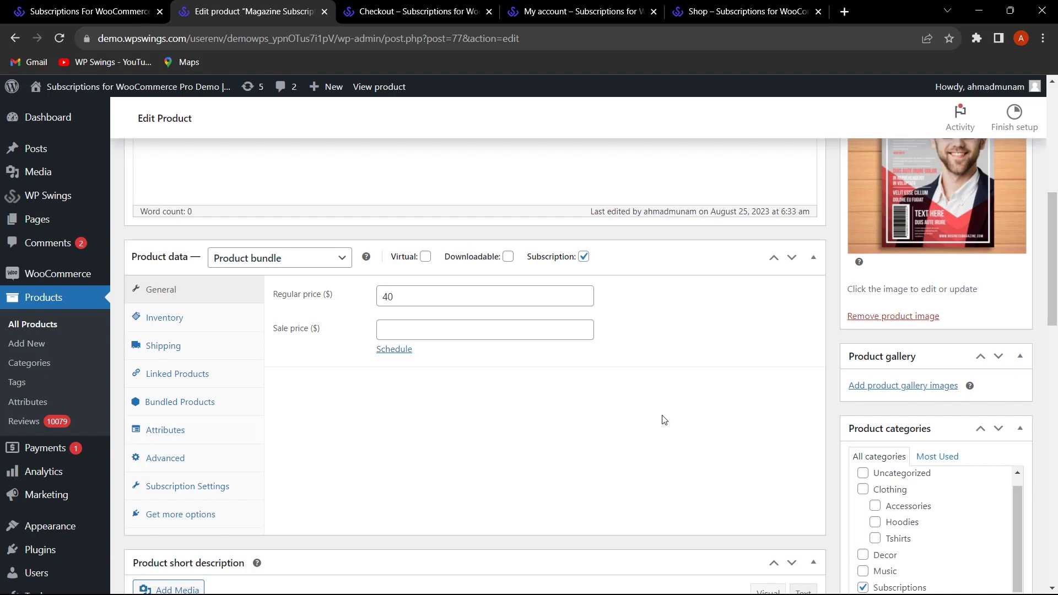
Step: Open Installed Plugins in a new tab to confirm WooCommerce Product Bundles is active
mouse_move(58, 550)
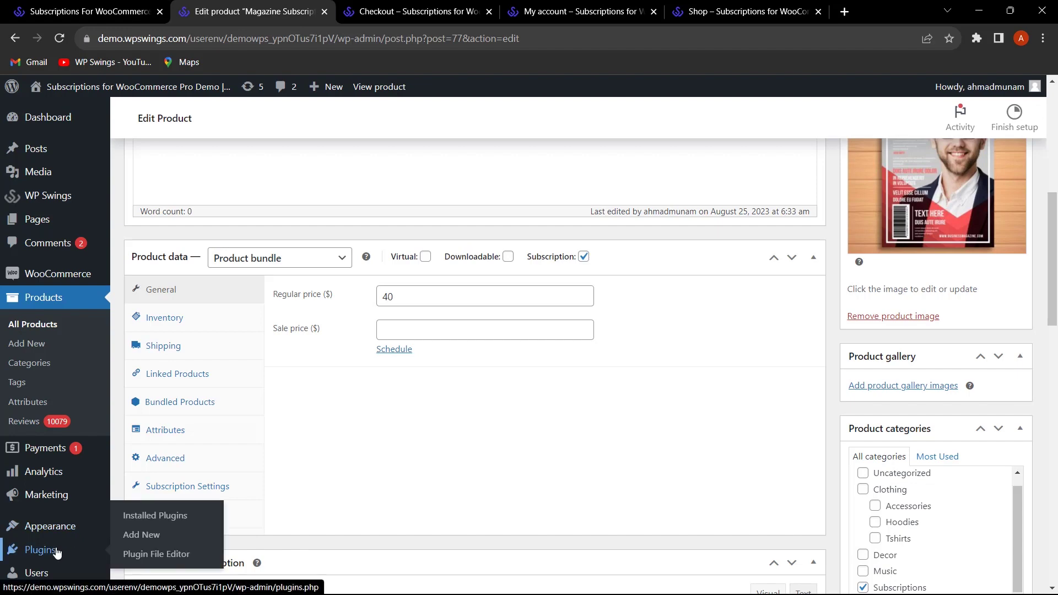
right_click(152, 515)
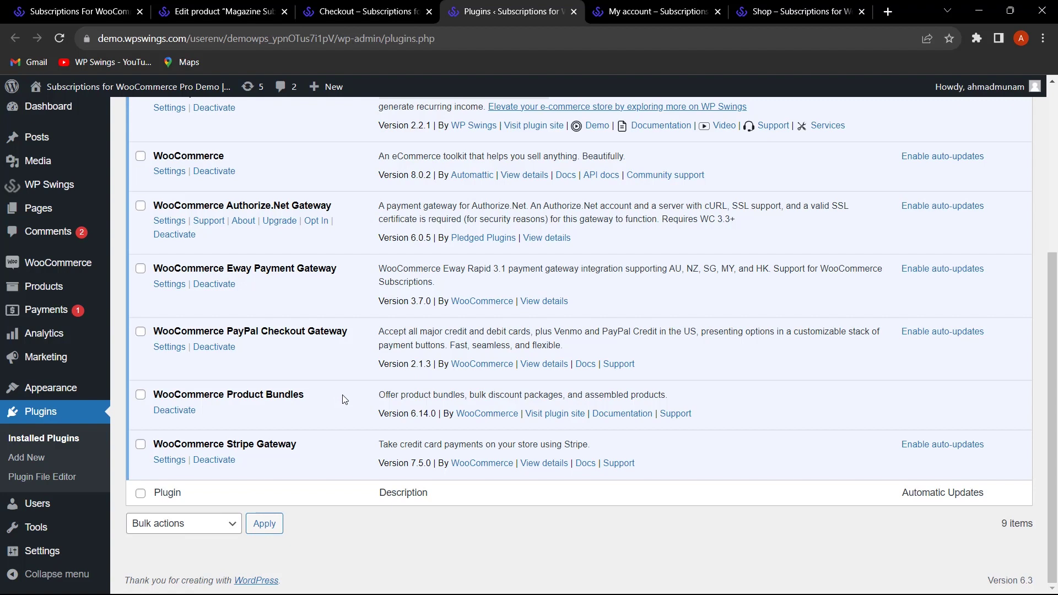
key(ctrl+2)
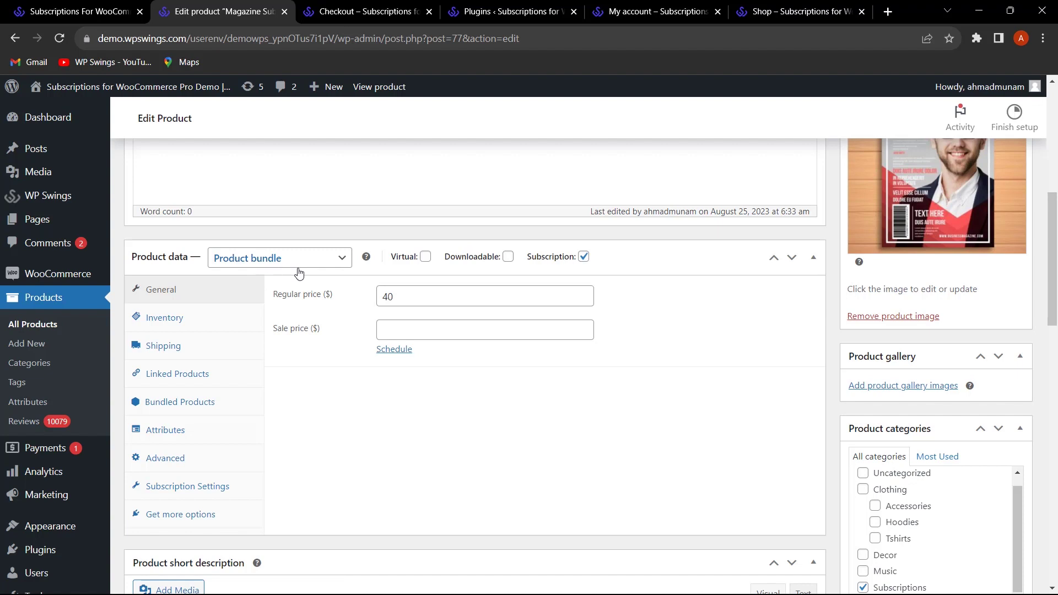
Step: Change the Magazine Subscription regular price from 40 to 200
click(414, 302)
drag(413, 301, 360, 307)
key(BackSpace)
text(200)
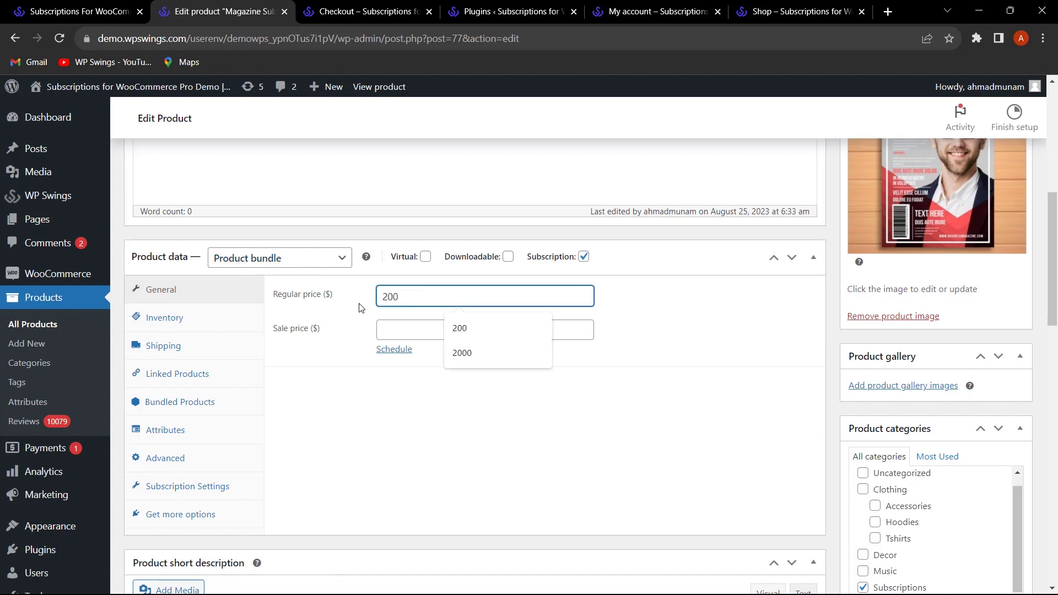
click(359, 308)
scroll(261, 368, up, 1)
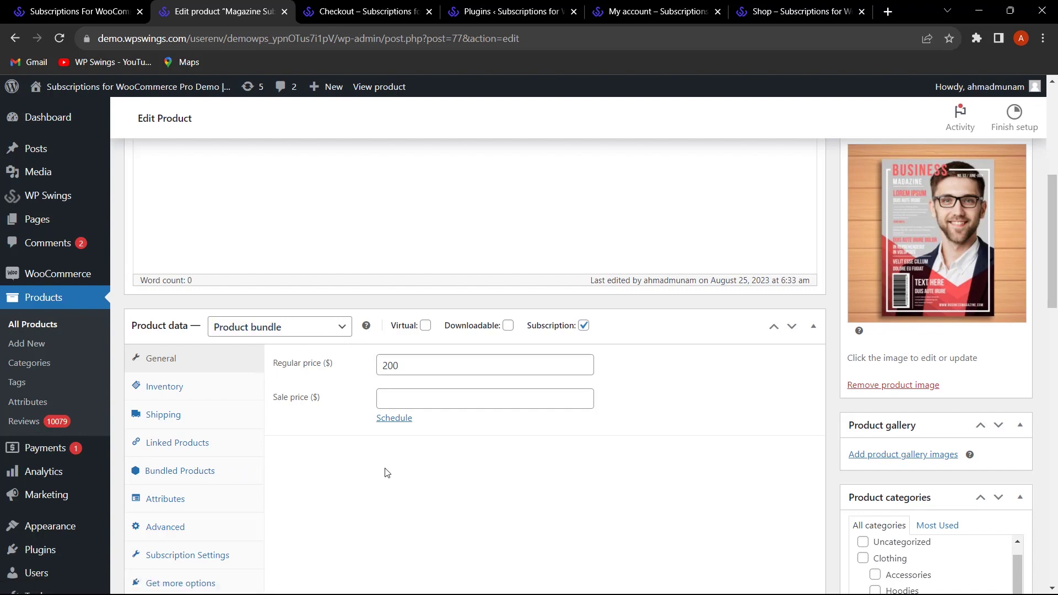
Step: Add Sunglasses to the product's bundled items
click(205, 475)
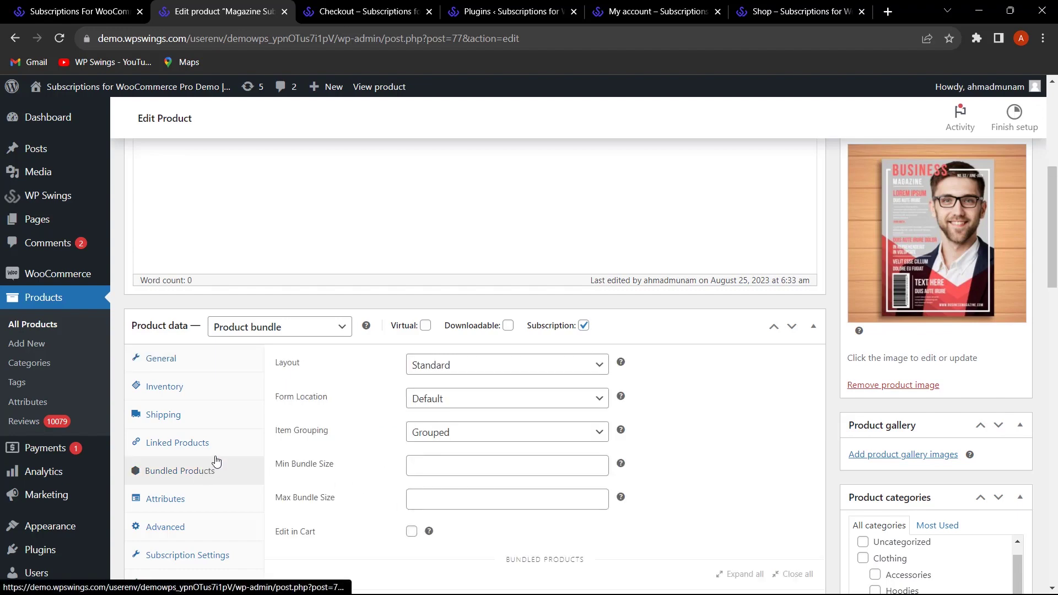
scroll(335, 429, down, 2)
scroll(377, 477, down, 3)
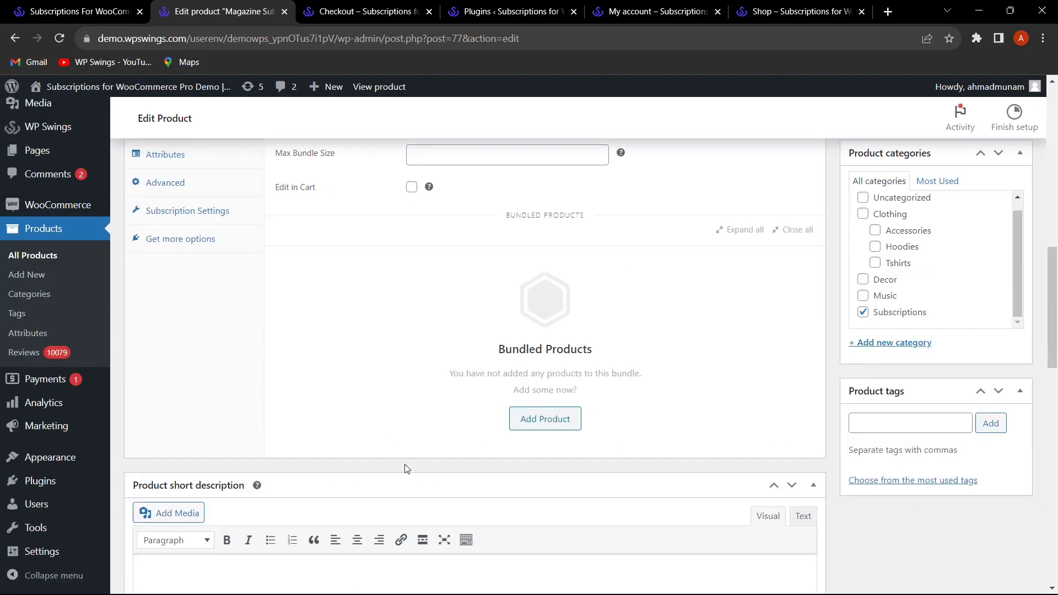
click(533, 429)
text(sunglasses)
click(517, 443)
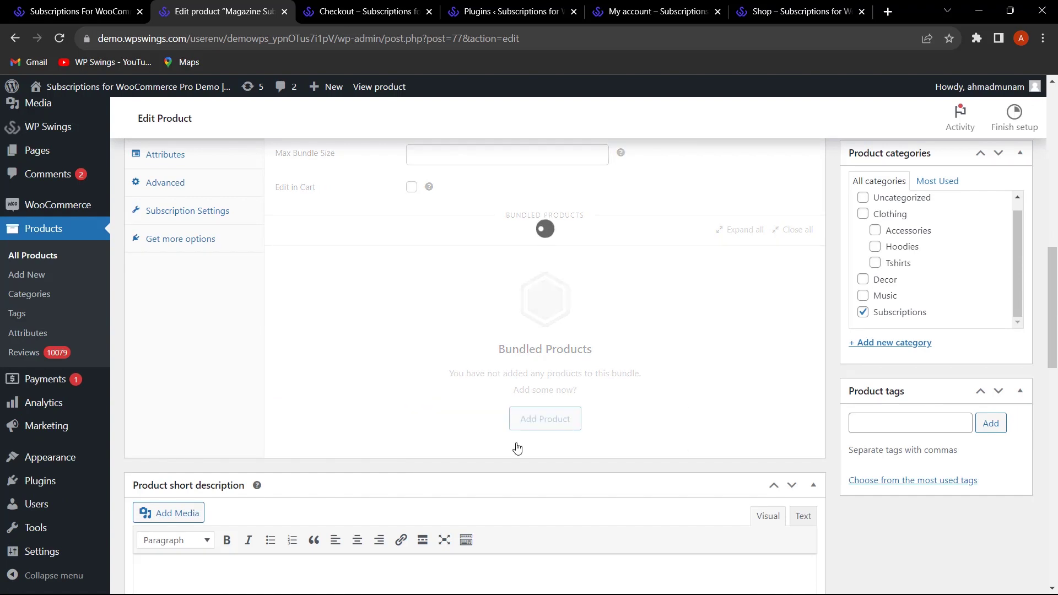
Step: Review the bundled Sunglasses and T-Shirt items on the edit page
scroll(352, 474, down, 1)
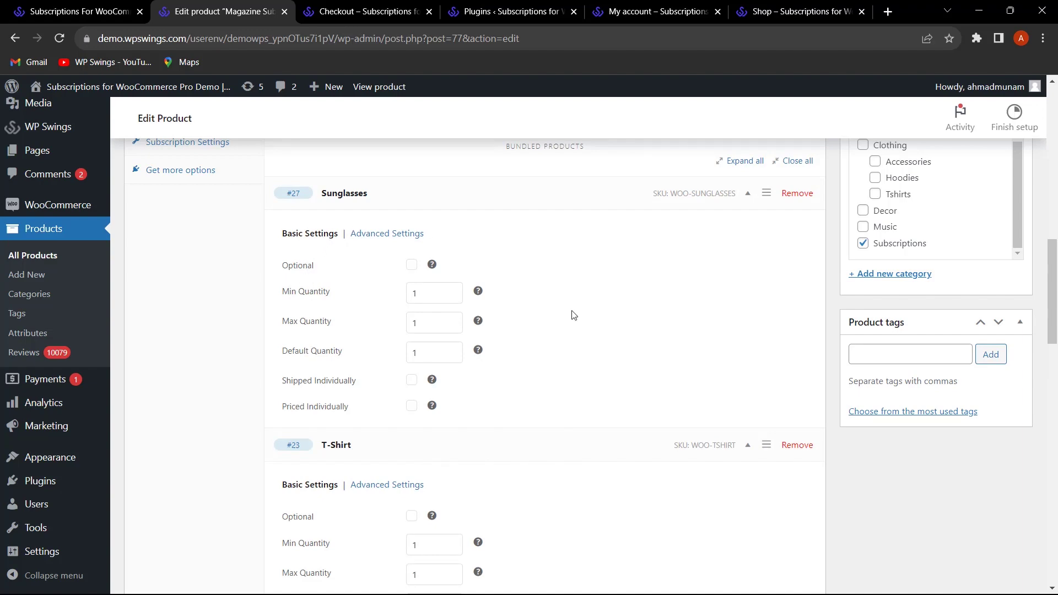
scroll(582, 371, up, 2)
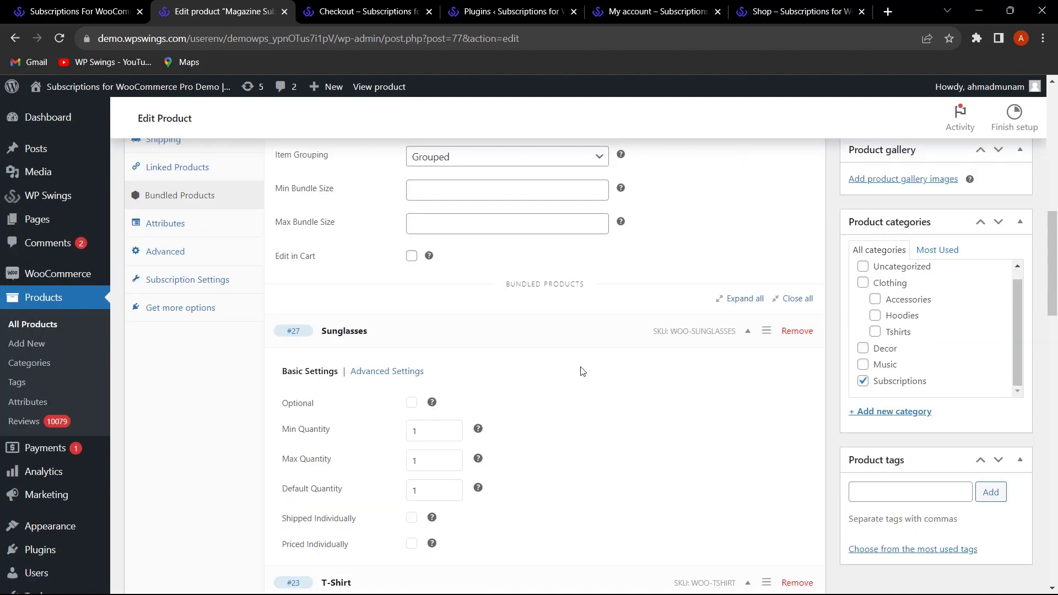
scroll(582, 366, up, 2)
scroll(597, 361, down, 3)
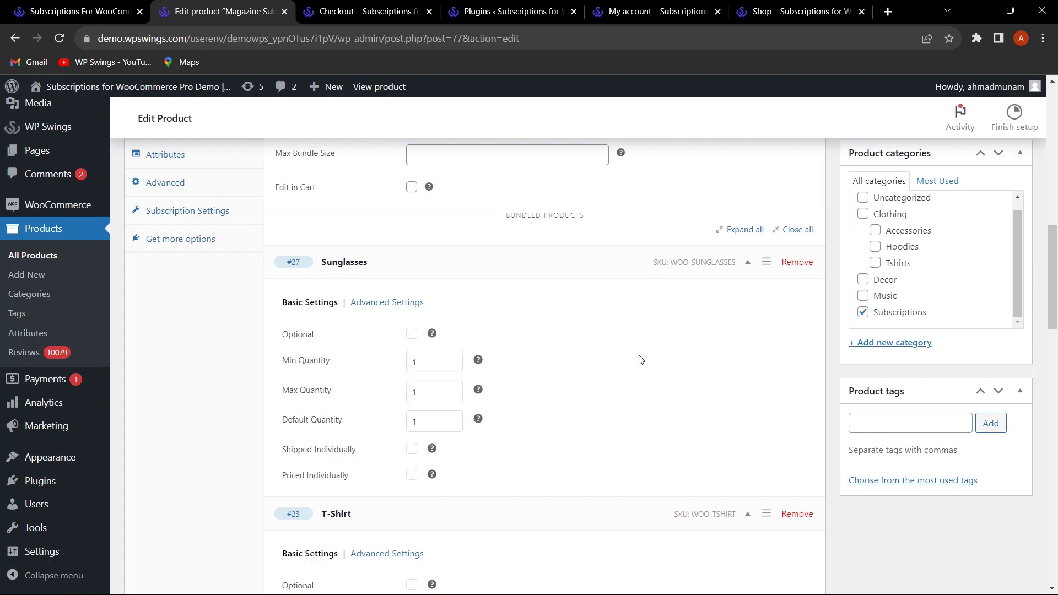
scroll(632, 337, down, 2)
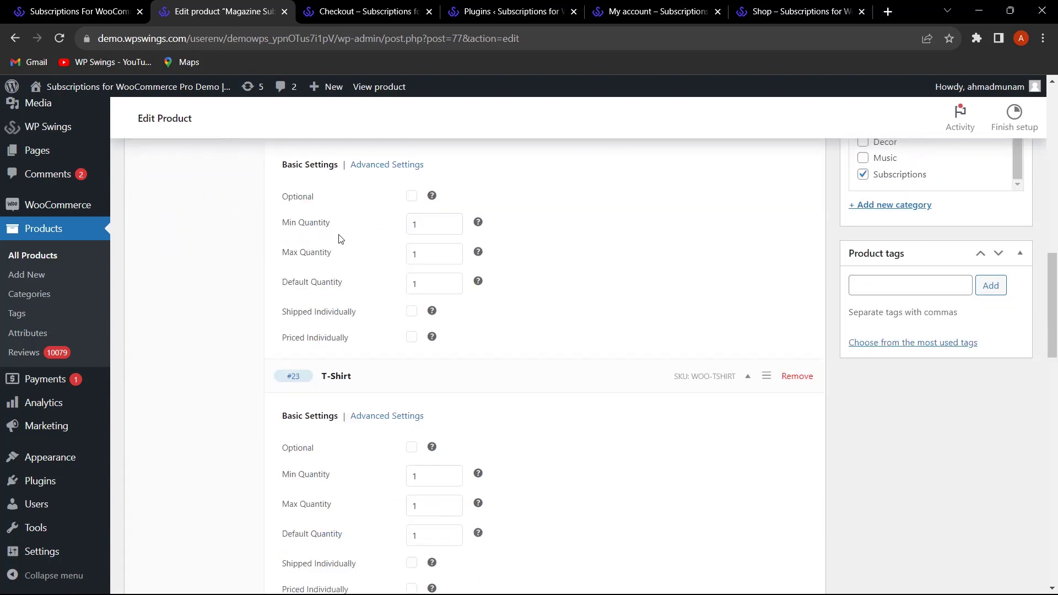
scroll(340, 238, up, 1)
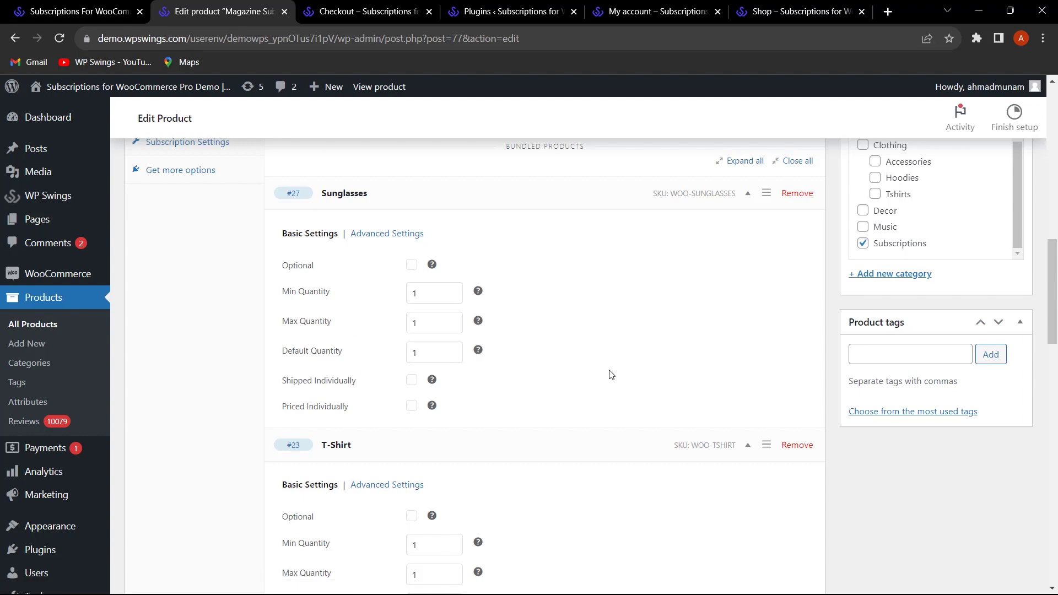
scroll(609, 375, down, 1)
scroll(606, 380, up, 5)
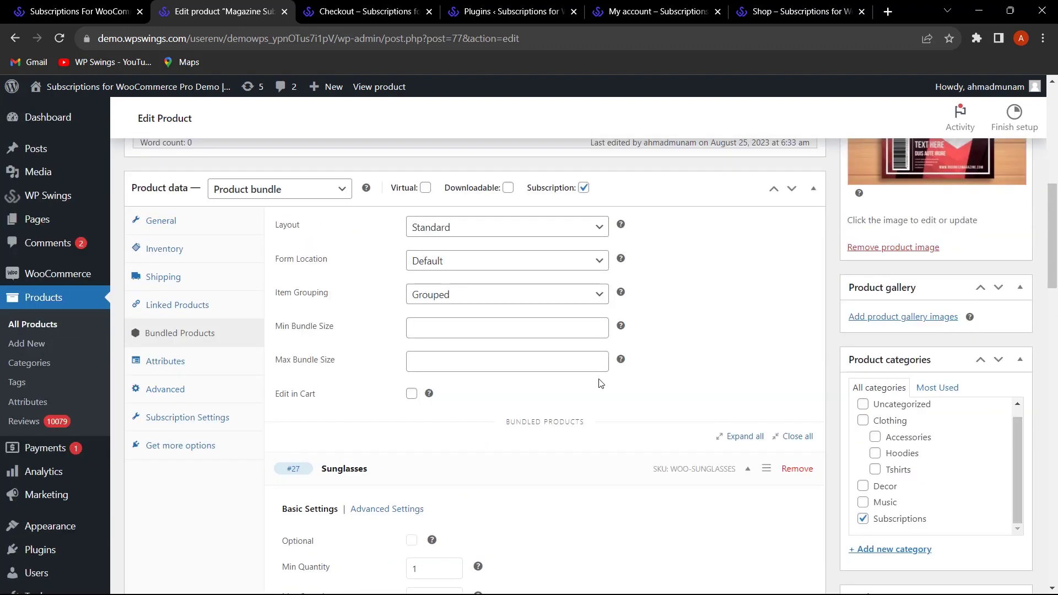
scroll(611, 418, down, 3)
scroll(702, 438, up, 9)
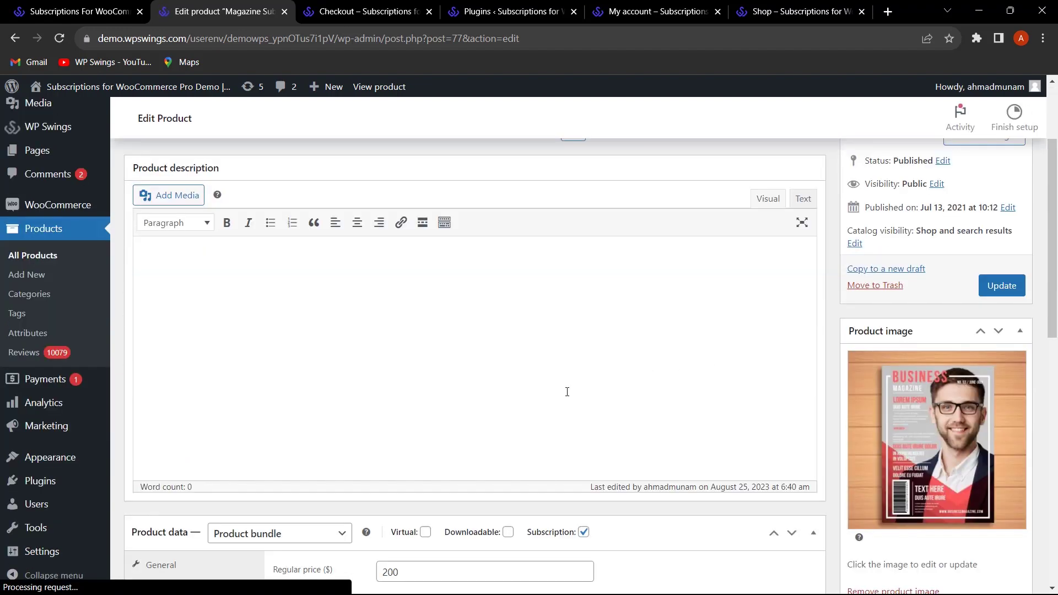
scroll(580, 389, down, 3)
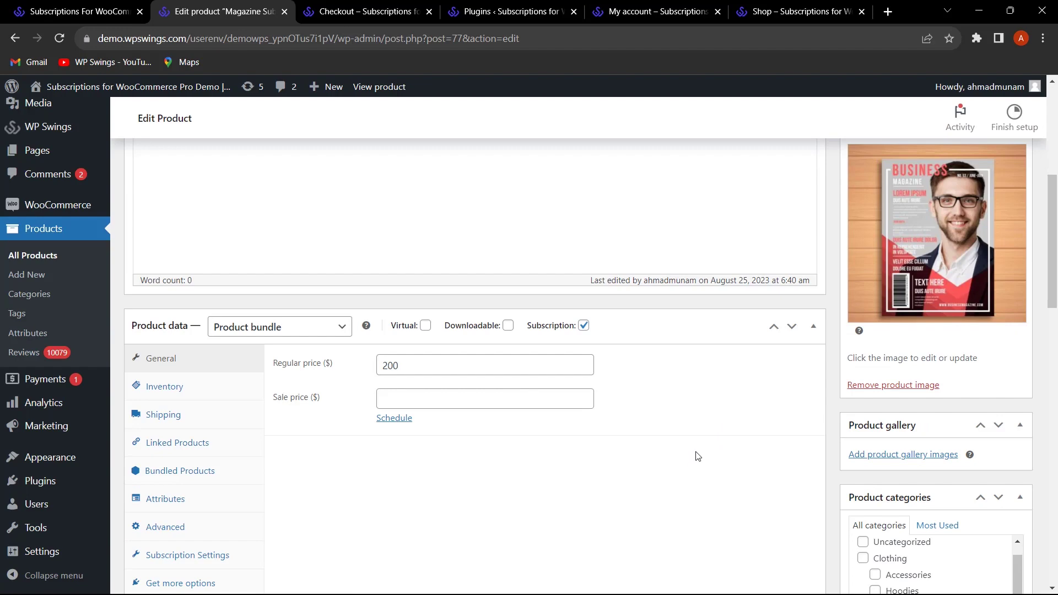
scroll(419, 334, up, 5)
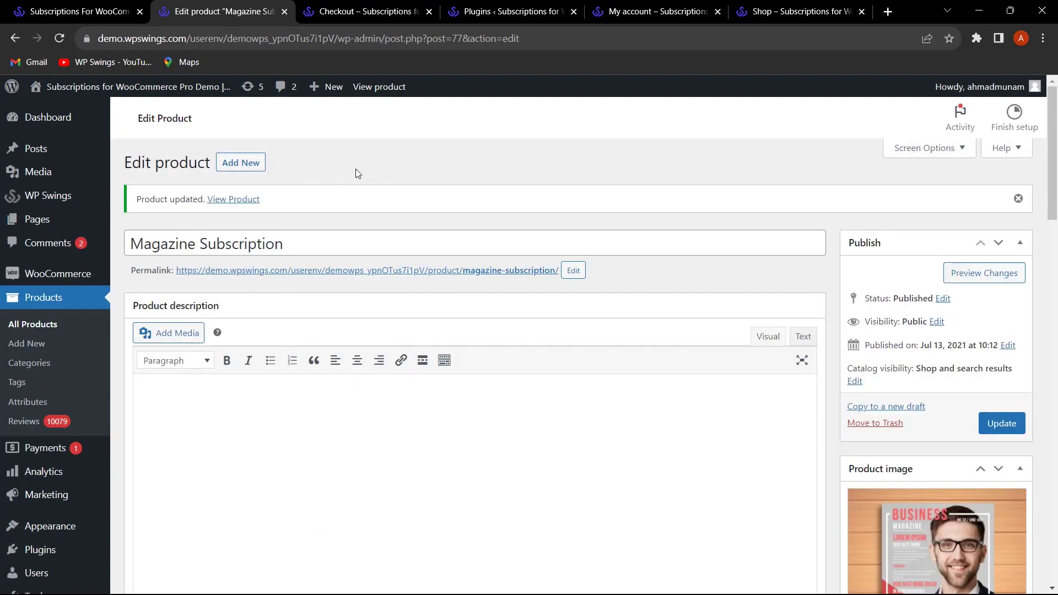
Step: Open the Magazine Subscription storefront page and add the $200.00/month bundle to the cart
click(243, 199)
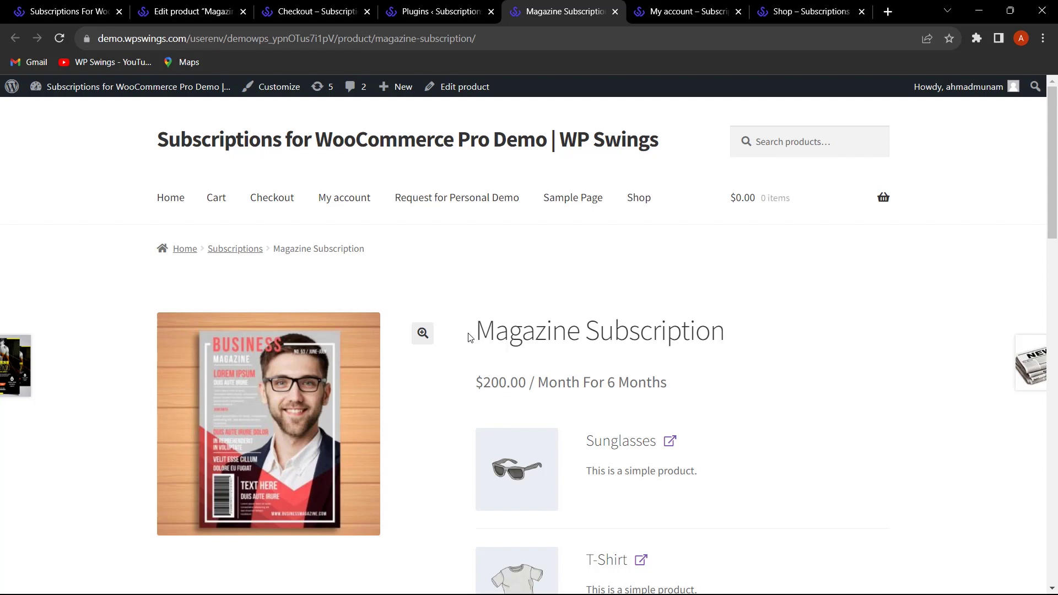
scroll(806, 335, down, 3)
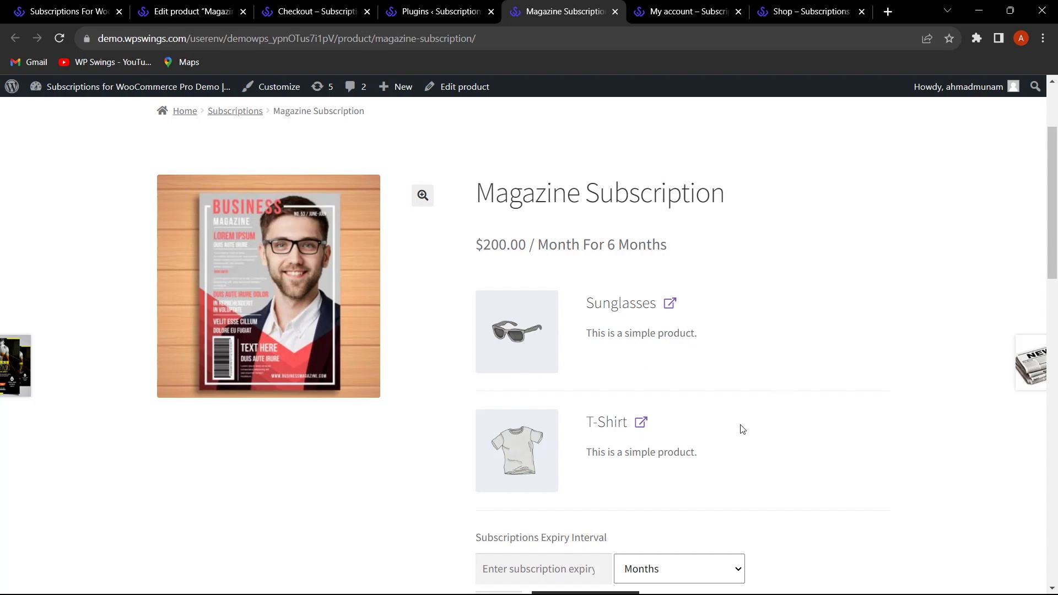
scroll(777, 409, down, 1)
scroll(771, 408, up, 2)
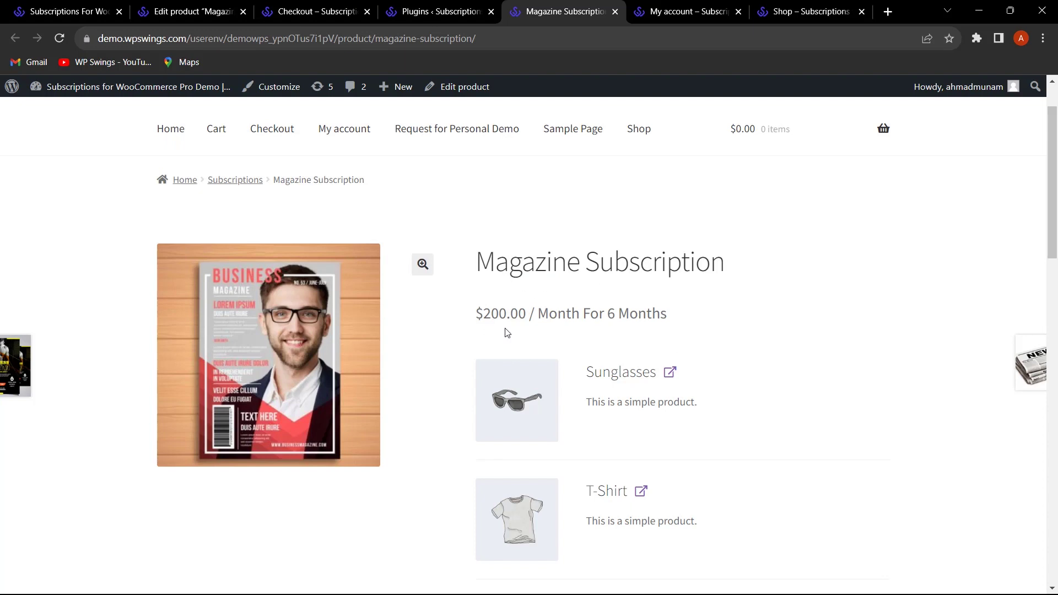
scroll(763, 350, down, 1)
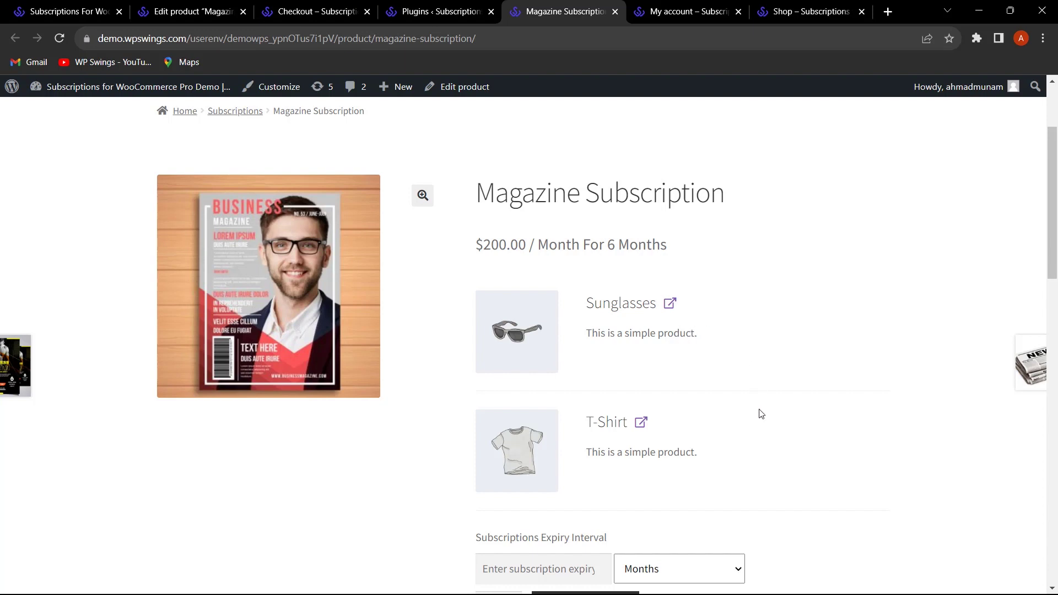
scroll(762, 410, down, 2)
scroll(811, 402, down, 3)
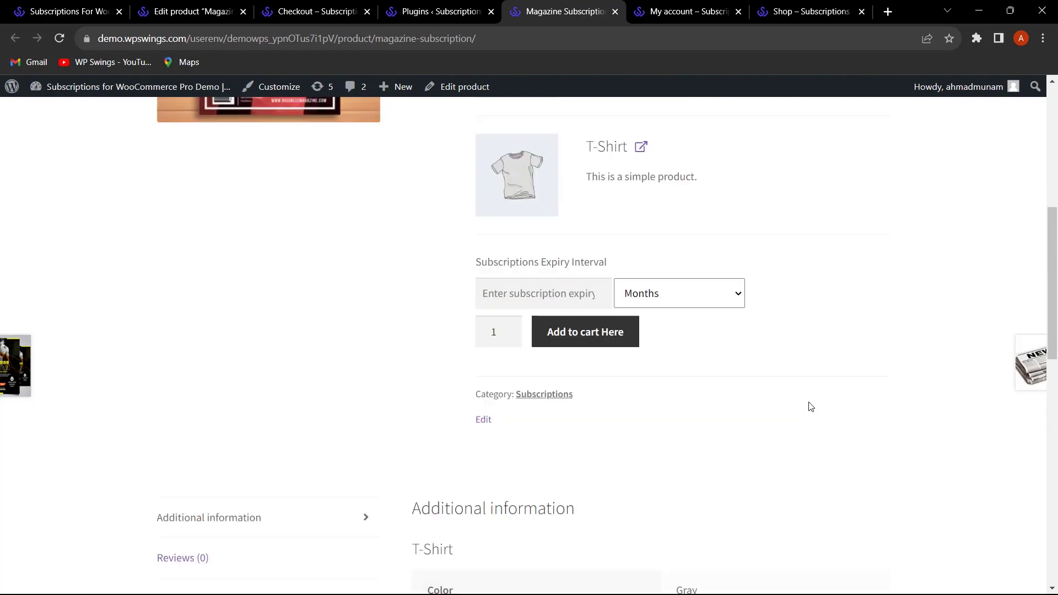
click(618, 334)
Step: Check out the cart and place the $200.00 Magazine Subscription order
click(847, 360)
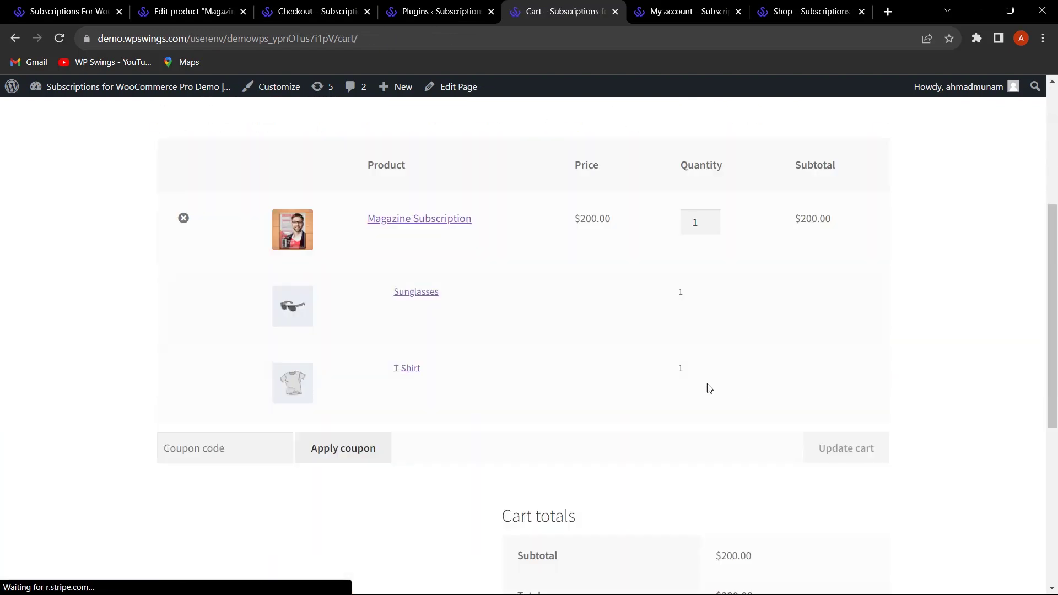
scroll(799, 433, down, 5)
click(738, 392)
scroll(738, 403, down, 15)
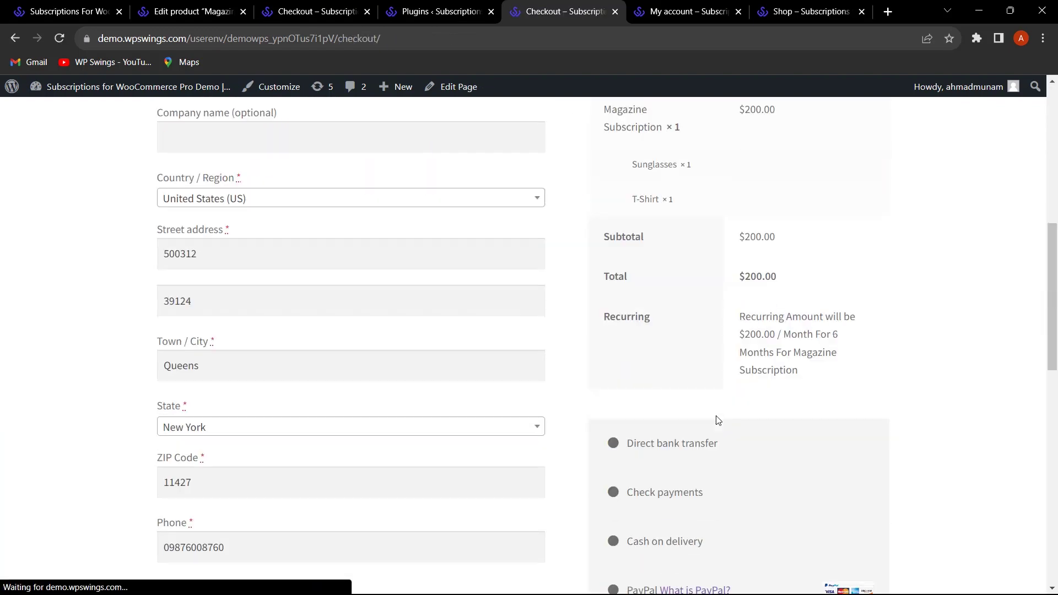
click(759, 422)
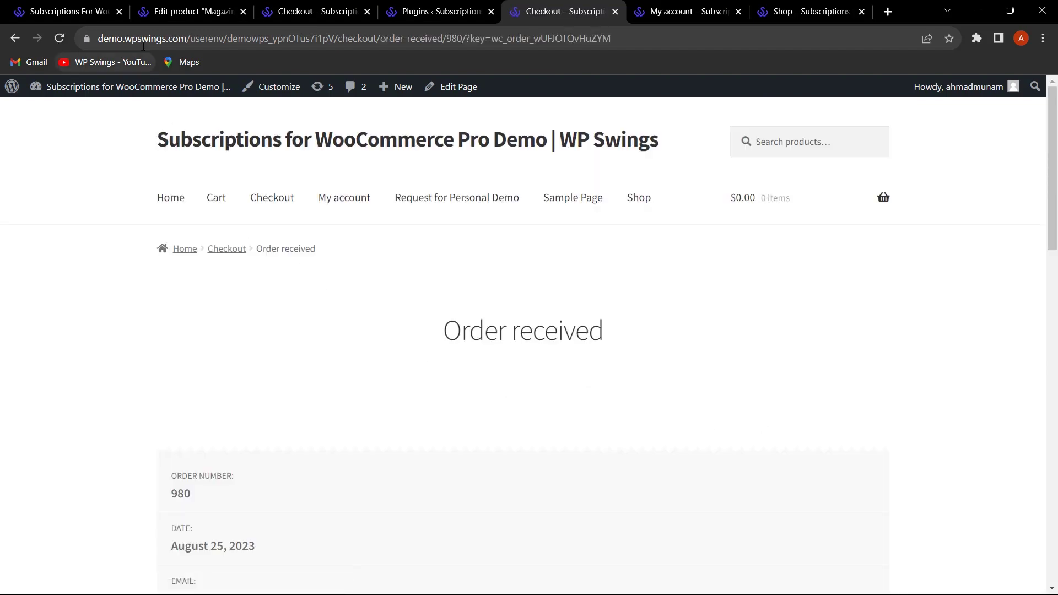
Step: Back in admin, go to the WooCommerce orders list
click(187, 11)
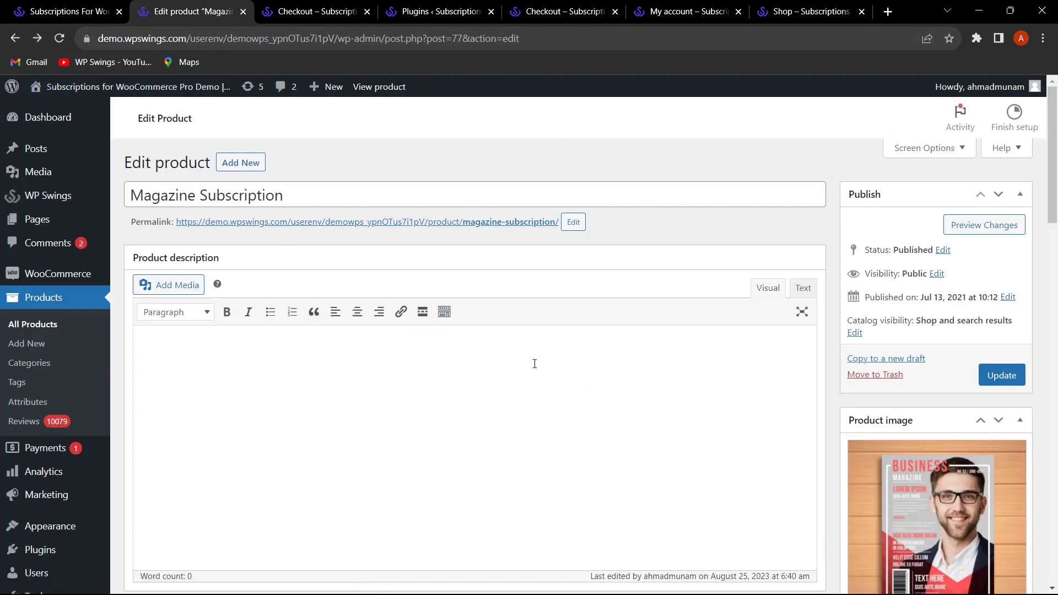
mouse_move(55, 274)
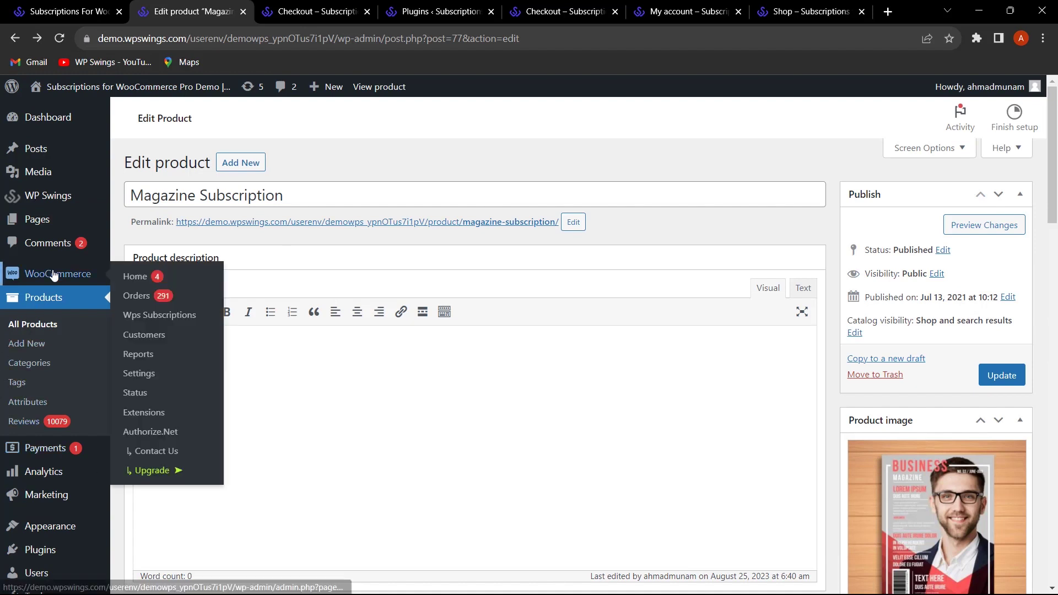
click(140, 296)
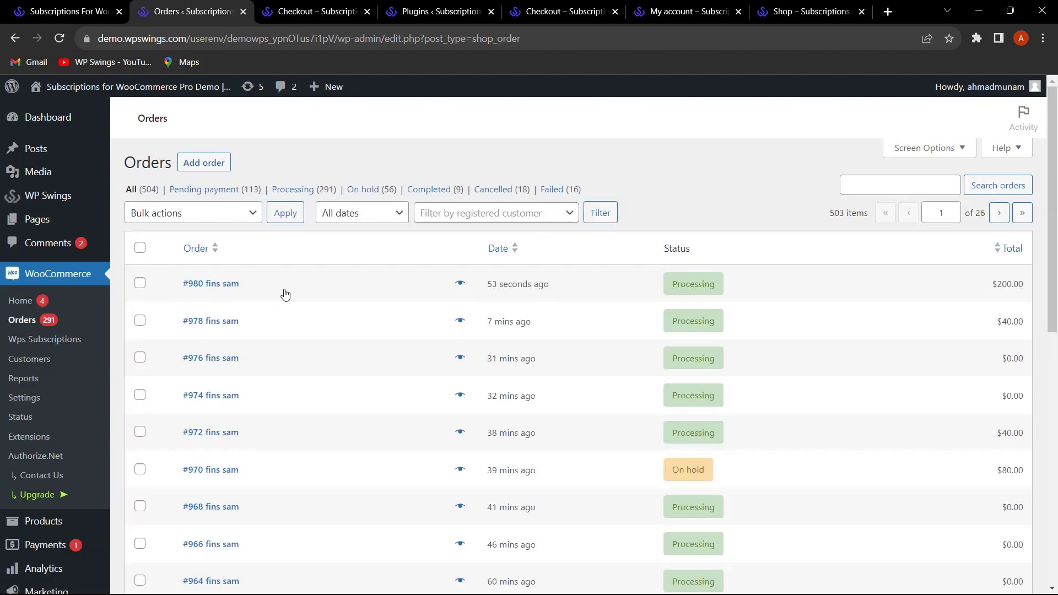
Step: Open order #980 and review its Processing status, bundled items and $200.00 total
click(215, 288)
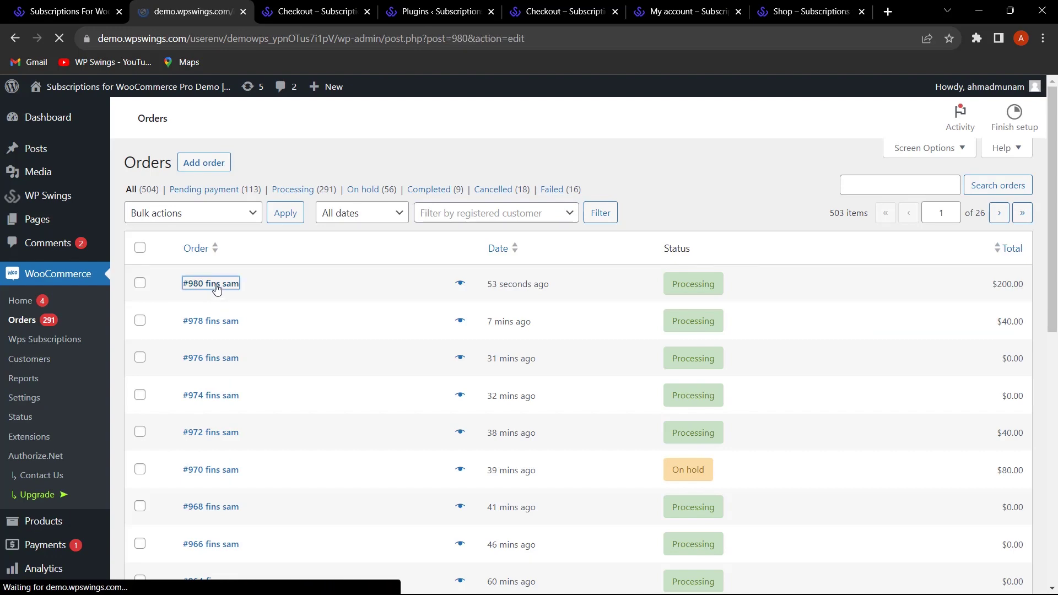
scroll(461, 451, down, 1)
scroll(461, 452, down, 2)
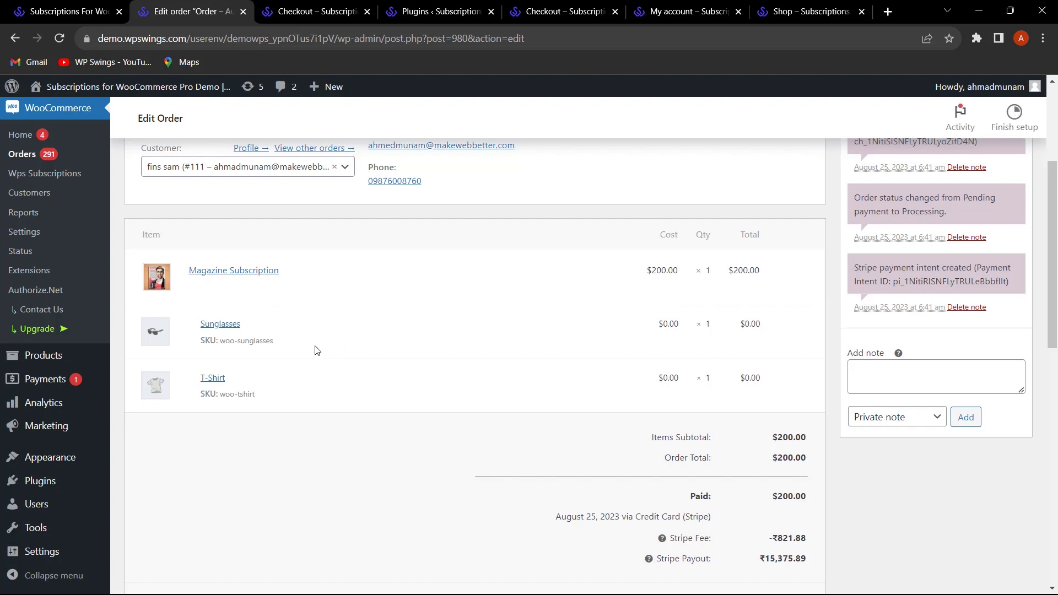
scroll(677, 358, up, 4)
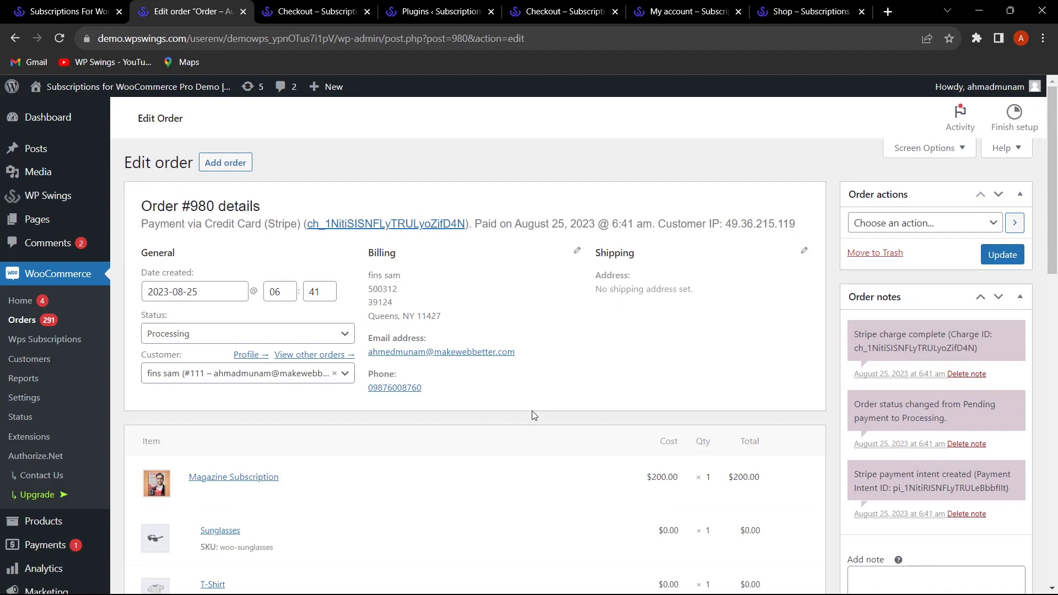
scroll(531, 411, down, 1)
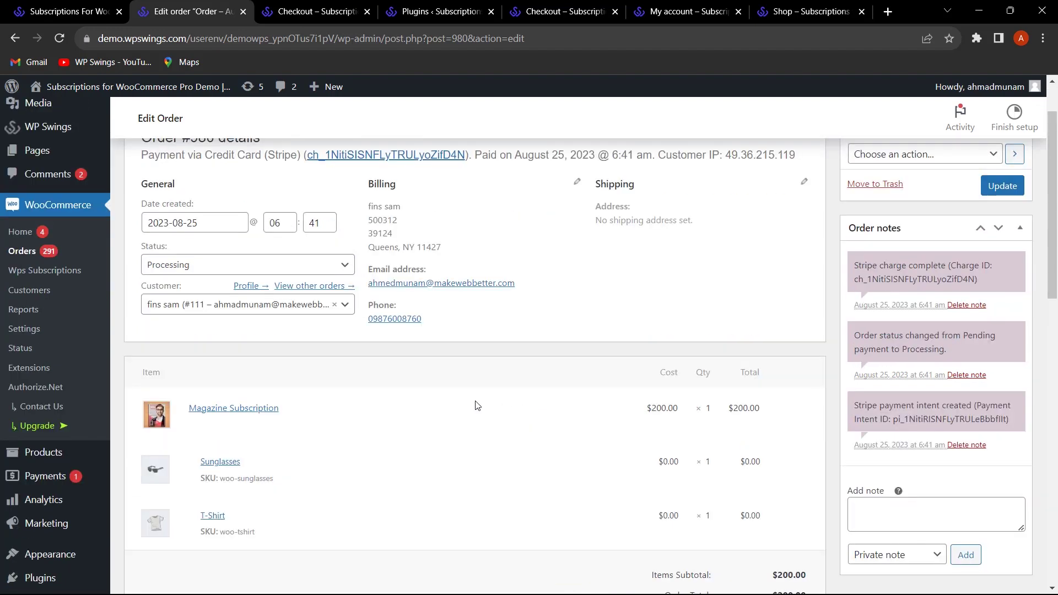
Step: Move the order tab to the front and open the products list in a new tab
key(ctrl+shift+Page_Up)
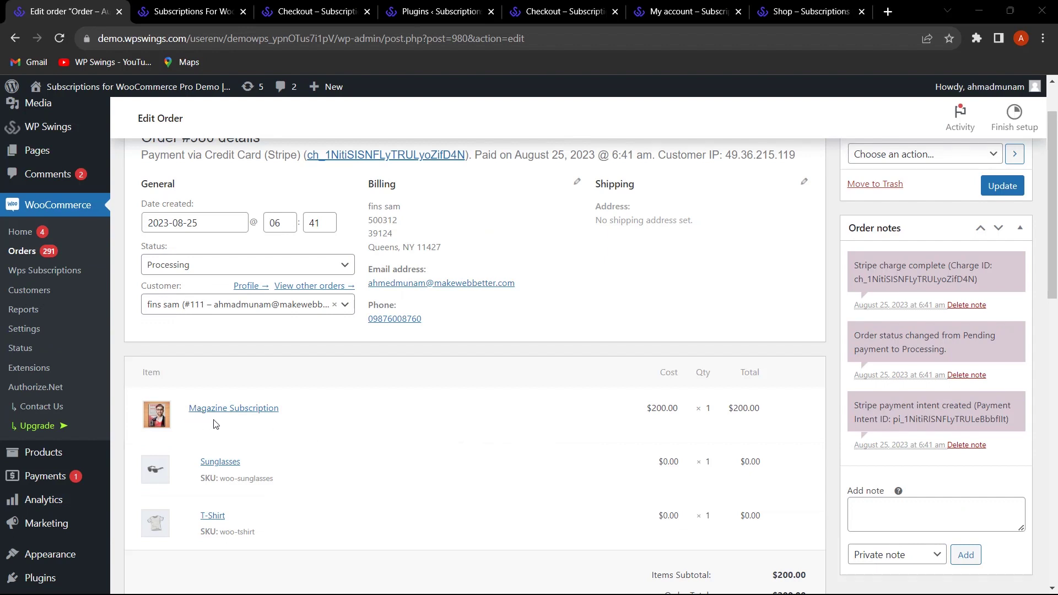
scroll(301, 422, down, 1)
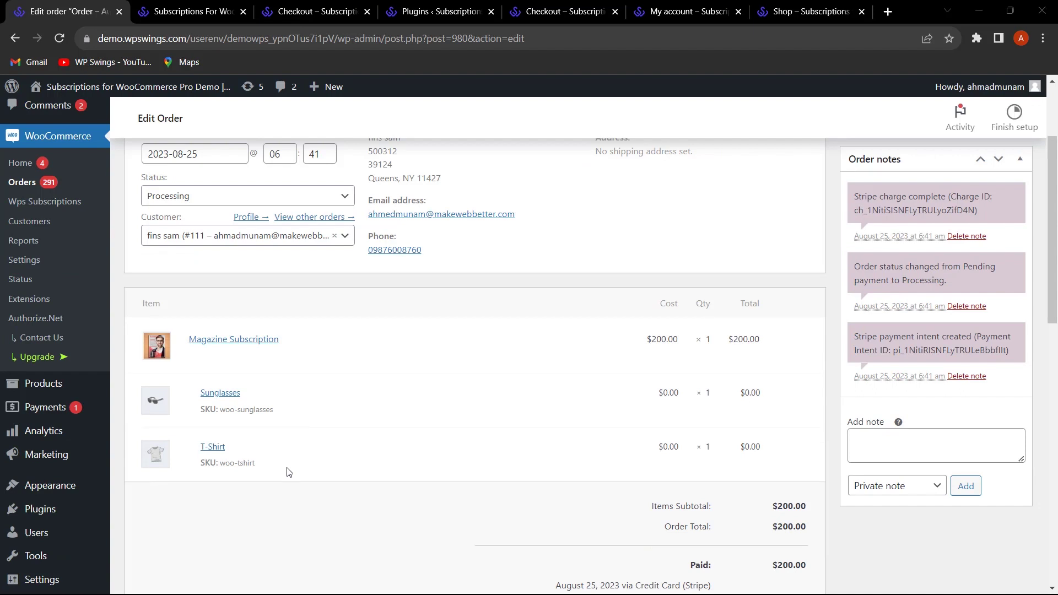
scroll(287, 472, up, 2)
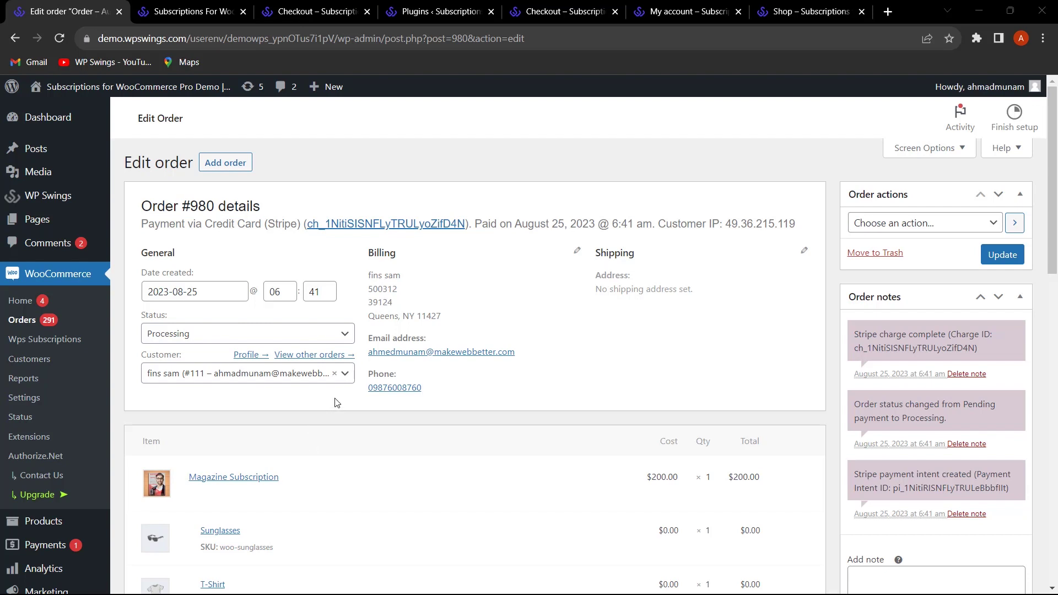
middle_click(20, 436)
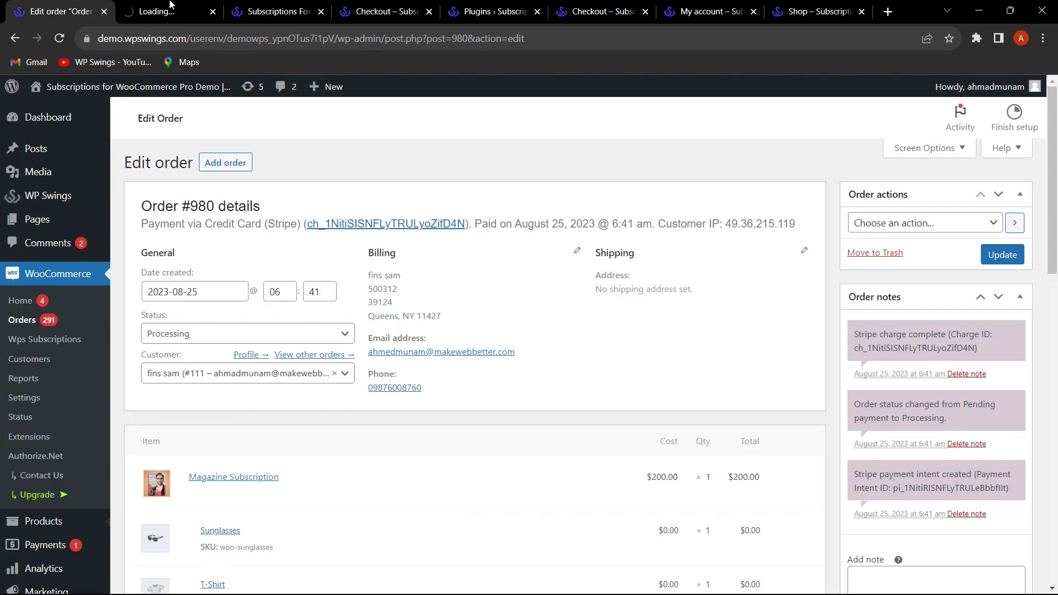
Step: Open Magazine Subscription for editing and show its Subscription Settings
click(168, 10)
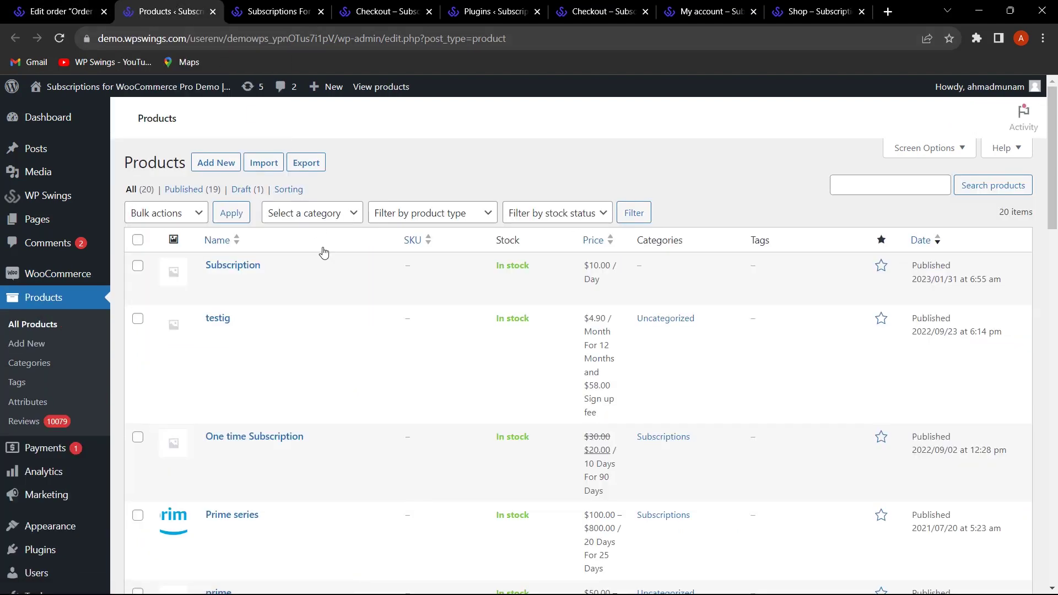
scroll(319, 230, down, 10)
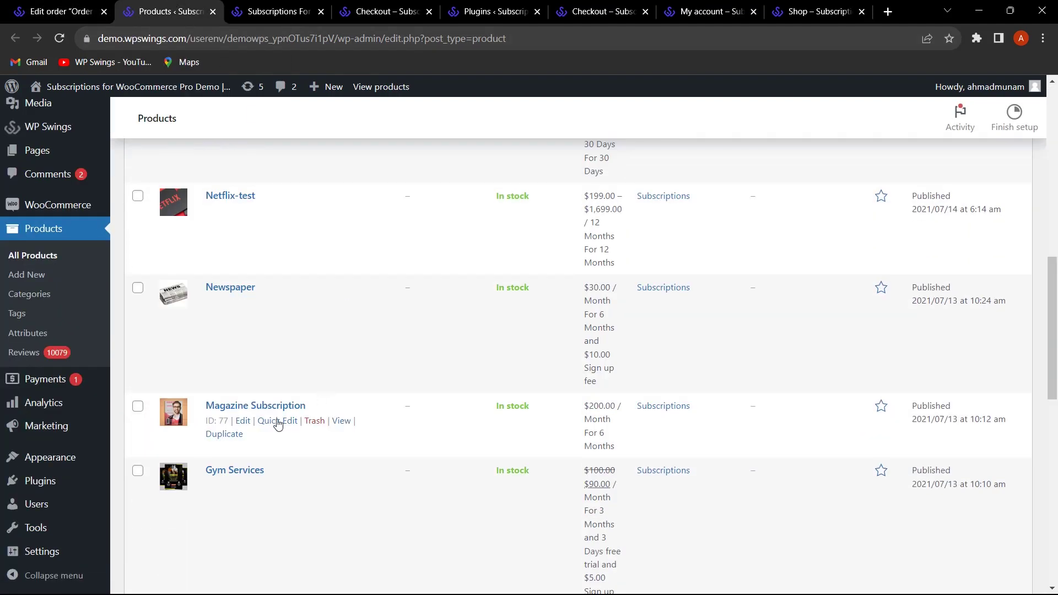
click(243, 421)
scroll(504, 391, down, 4)
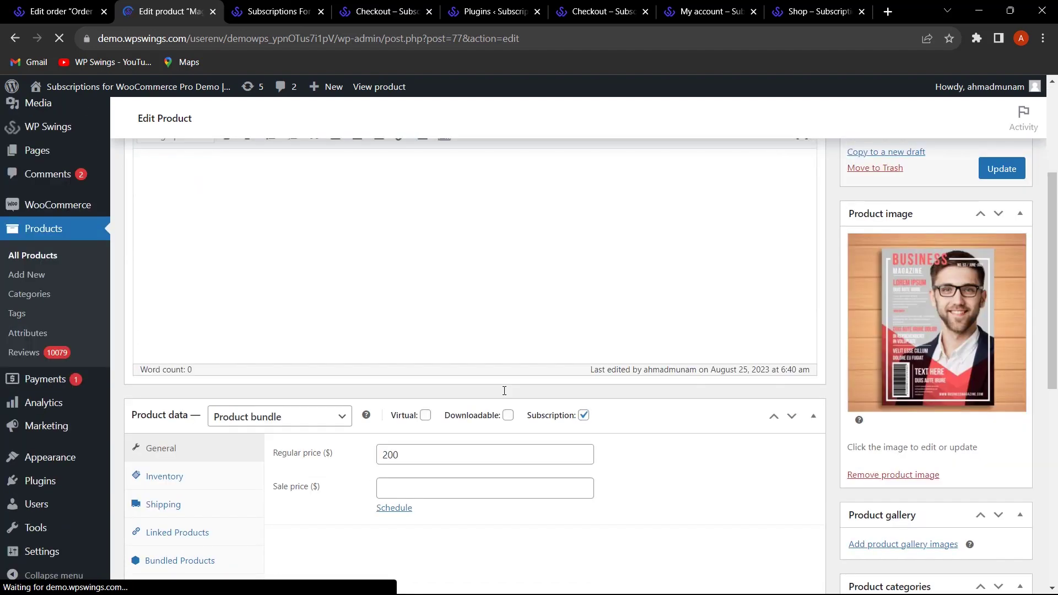
scroll(504, 390, down, 3)
click(191, 512)
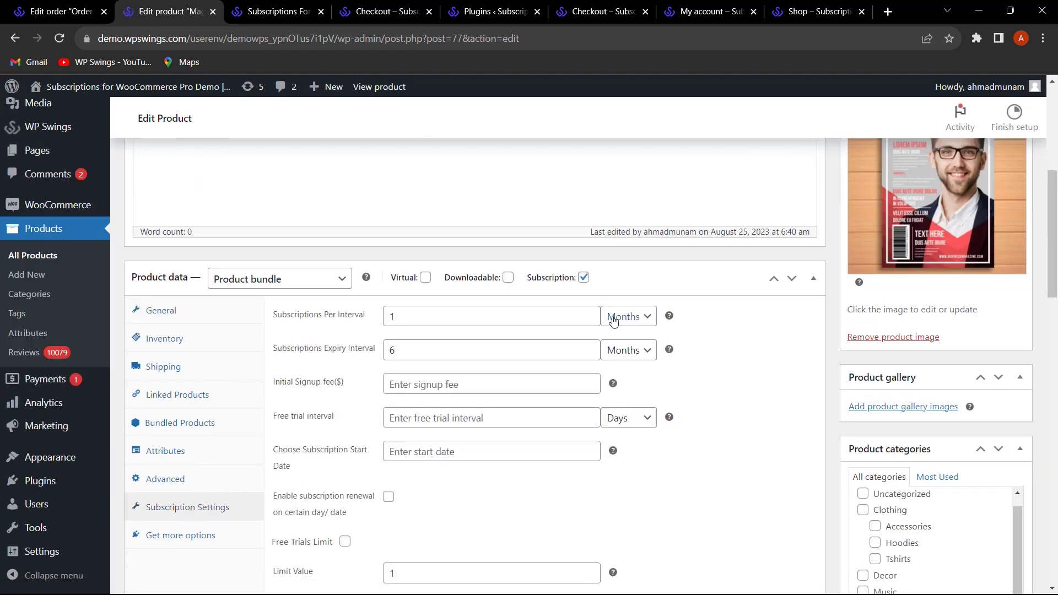
Step: Set both the renewal interval and expiry units to Days and update the product
key(d)
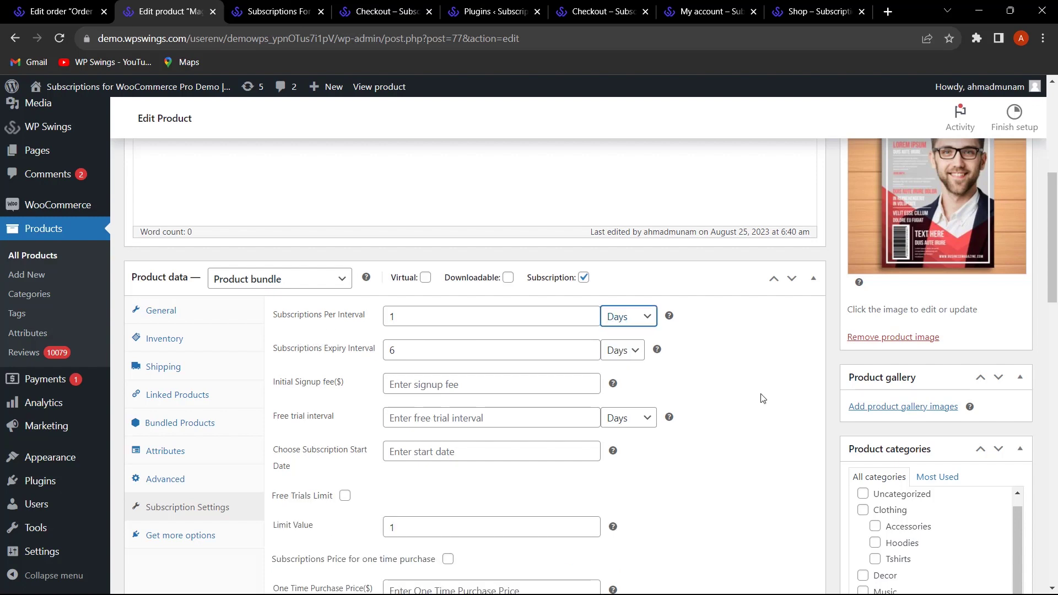
scroll(762, 398, down, 2)
scroll(762, 398, up, 2)
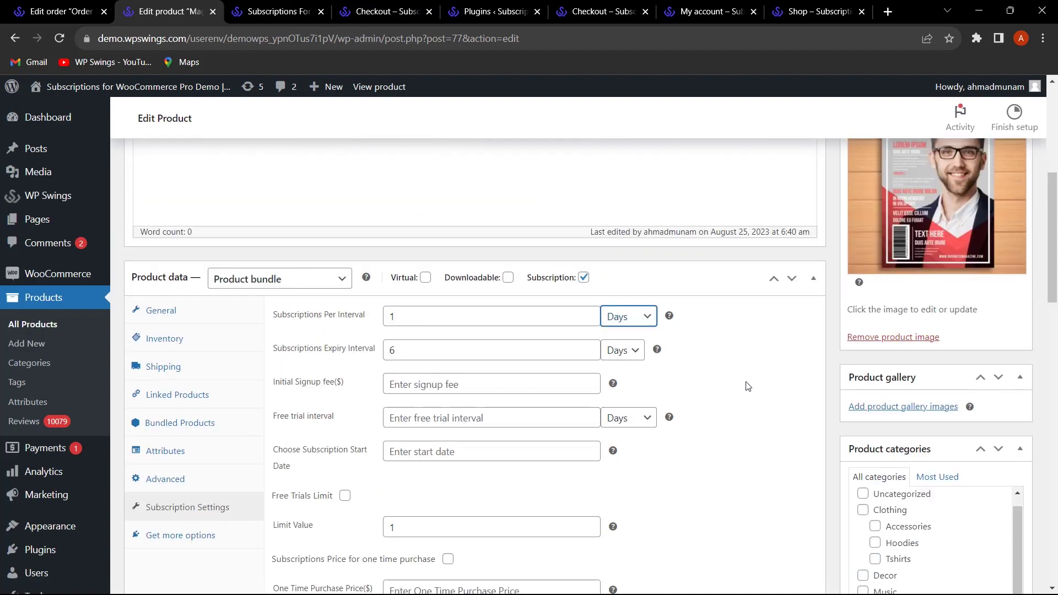
scroll(748, 390, up, 6)
click(1002, 380)
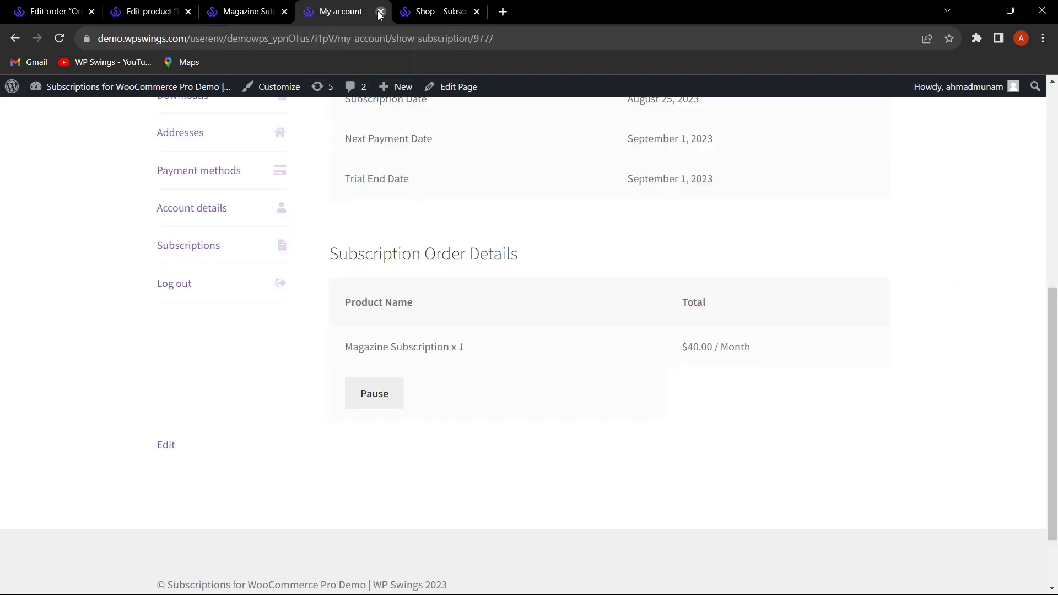
click(384, 12)
Step: Add the $200.00/day Magazine Subscription to the cart and reach checkout
click(275, 12)
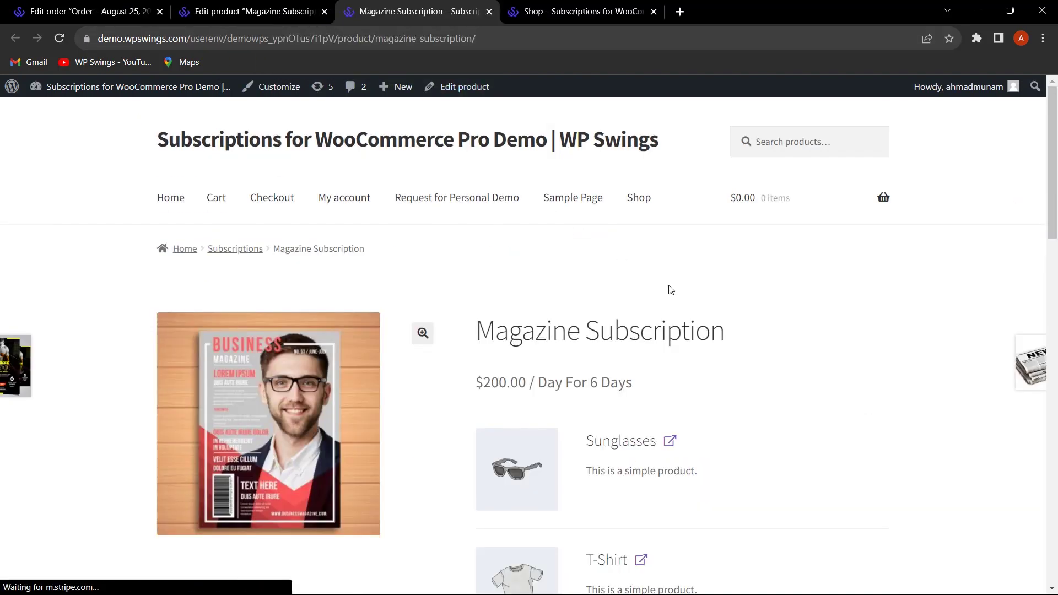
click(828, 360)
scroll(779, 402, down, 5)
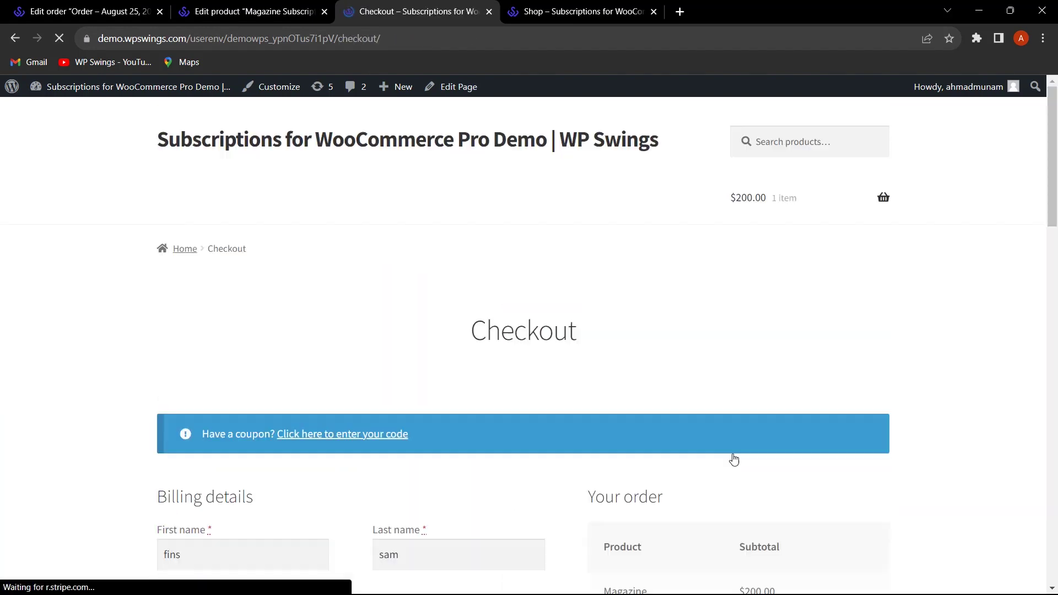
scroll(727, 446, down, 12)
scroll(705, 431, down, 5)
Step: Place the order, then open the subscriptions list in admin
click(701, 477)
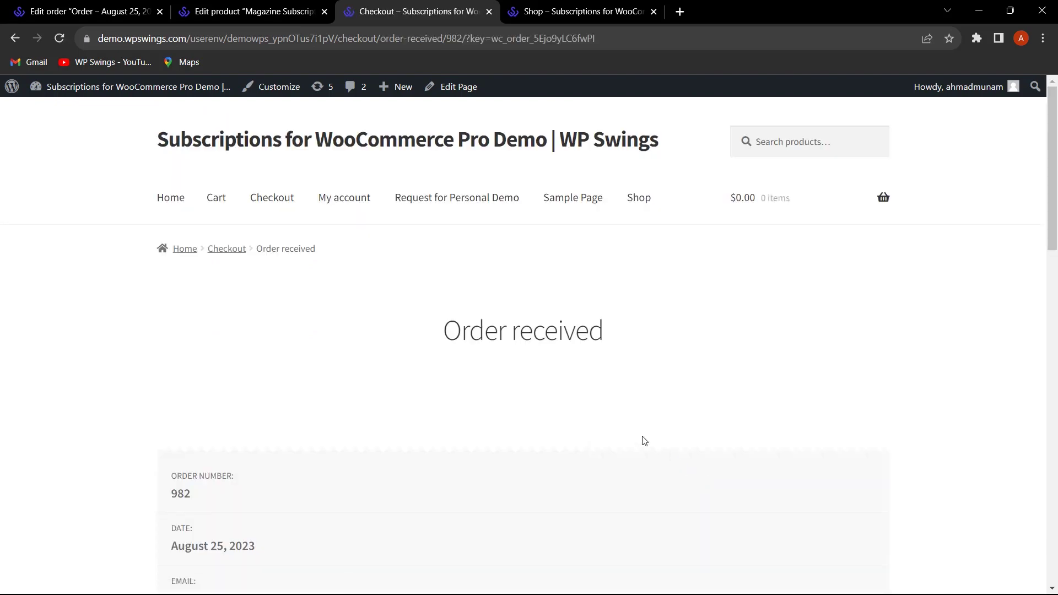
click(113, 5)
click(69, 340)
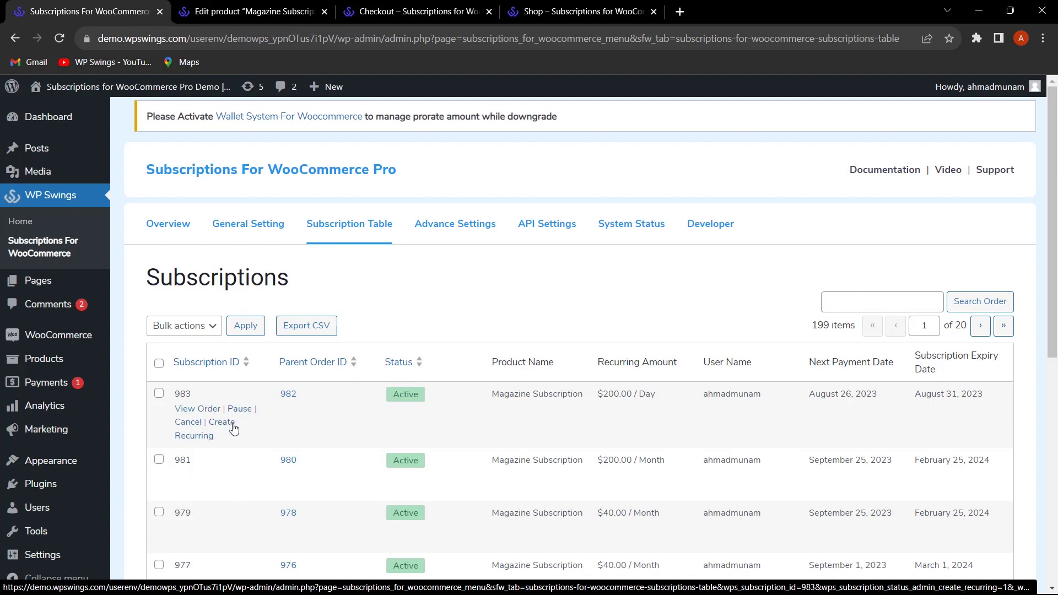
click(253, 11)
scroll(531, 349, down, 10)
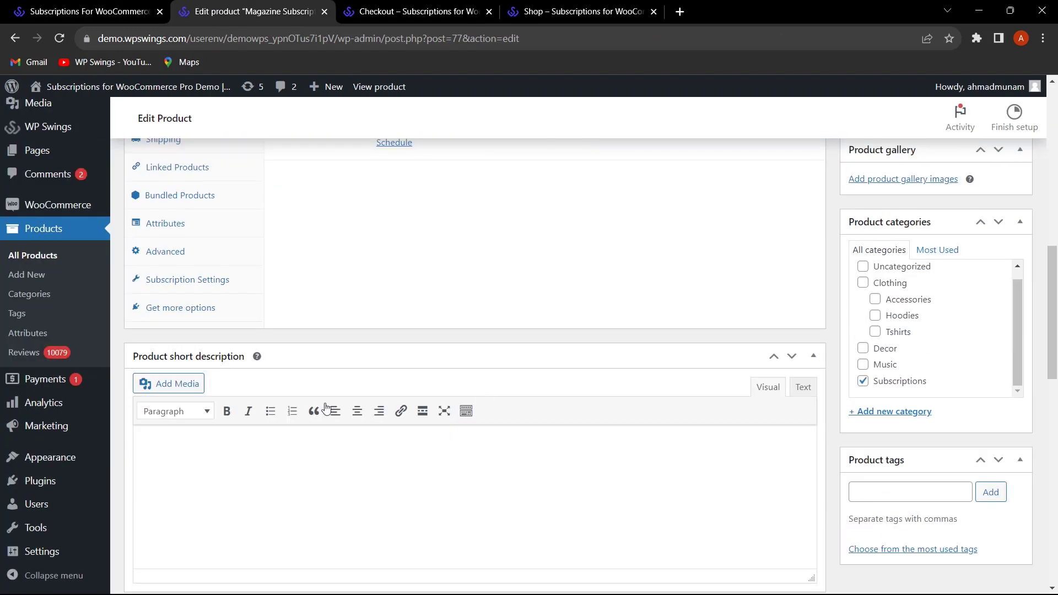
click(208, 279)
scroll(666, 350, up, 4)
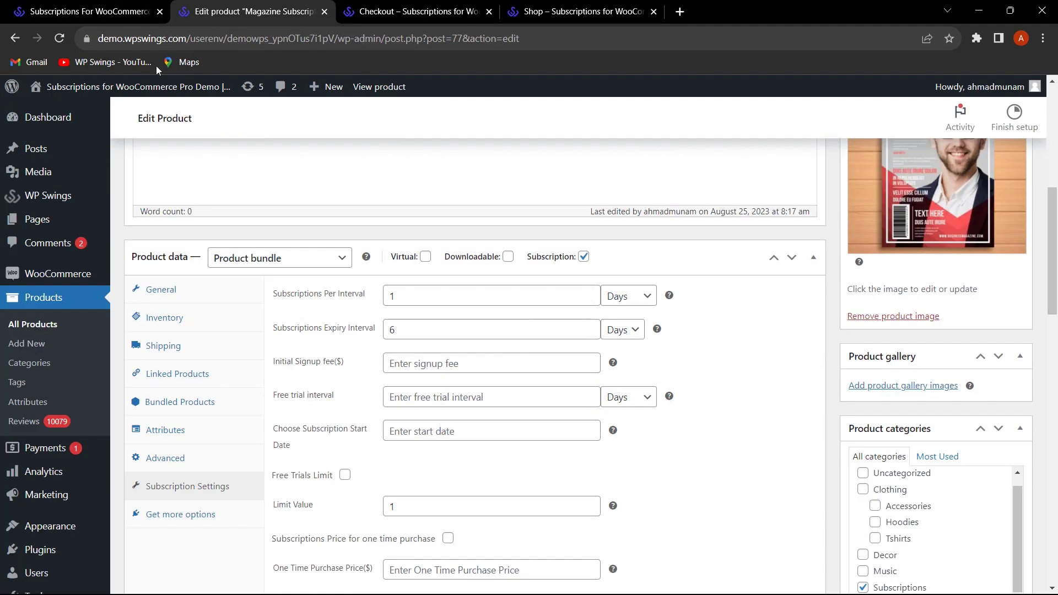
click(106, 16)
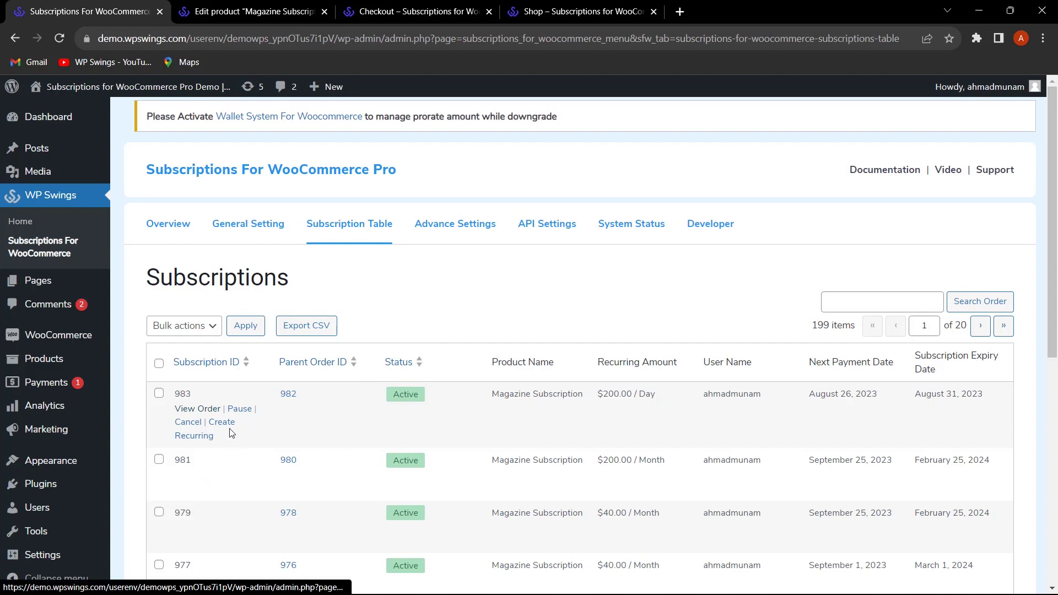
Step: Create a renewal order for subscription 983 and check the renewal order page
click(209, 437)
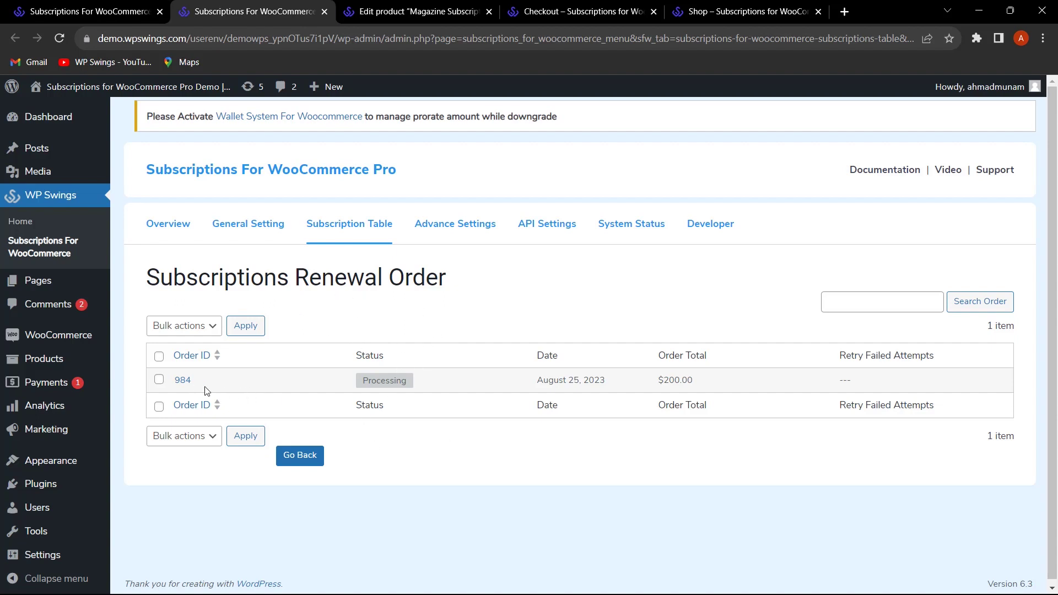
click(90, 8)
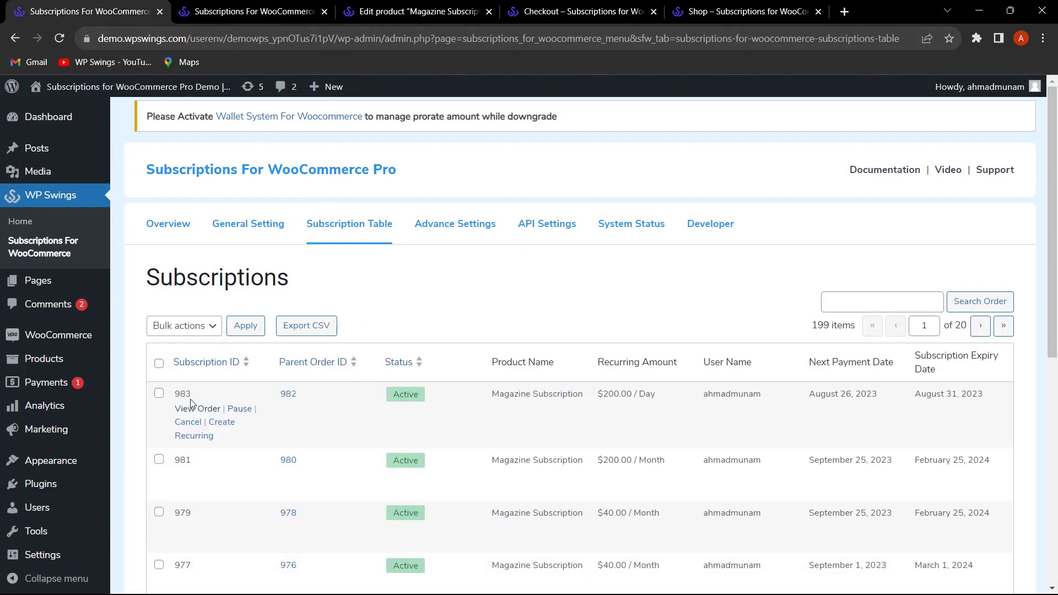
click(269, 8)
click(89, 7)
click(255, 7)
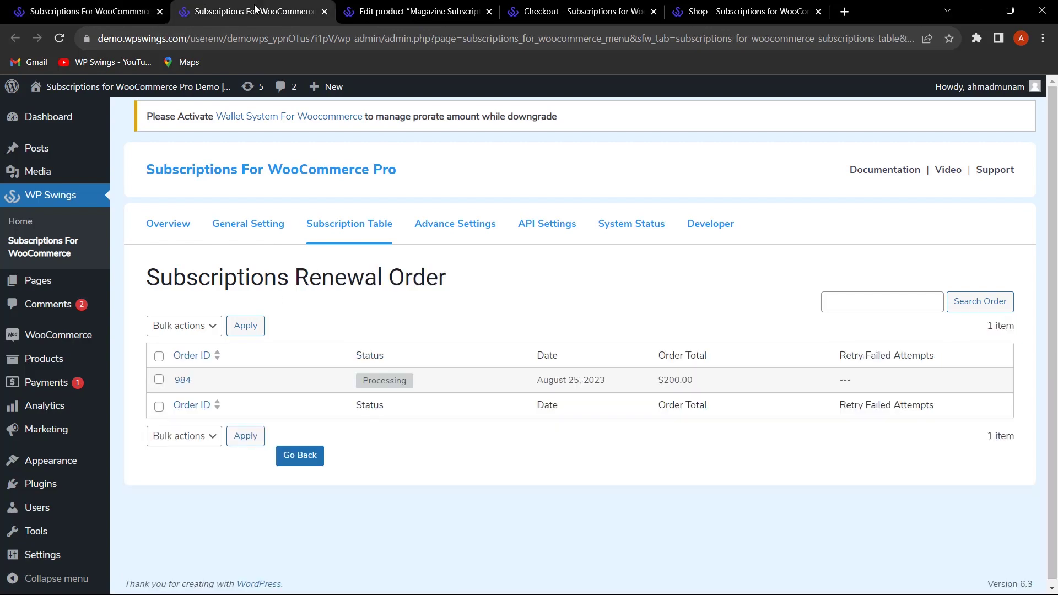
key(ctrl+shift+Tab)
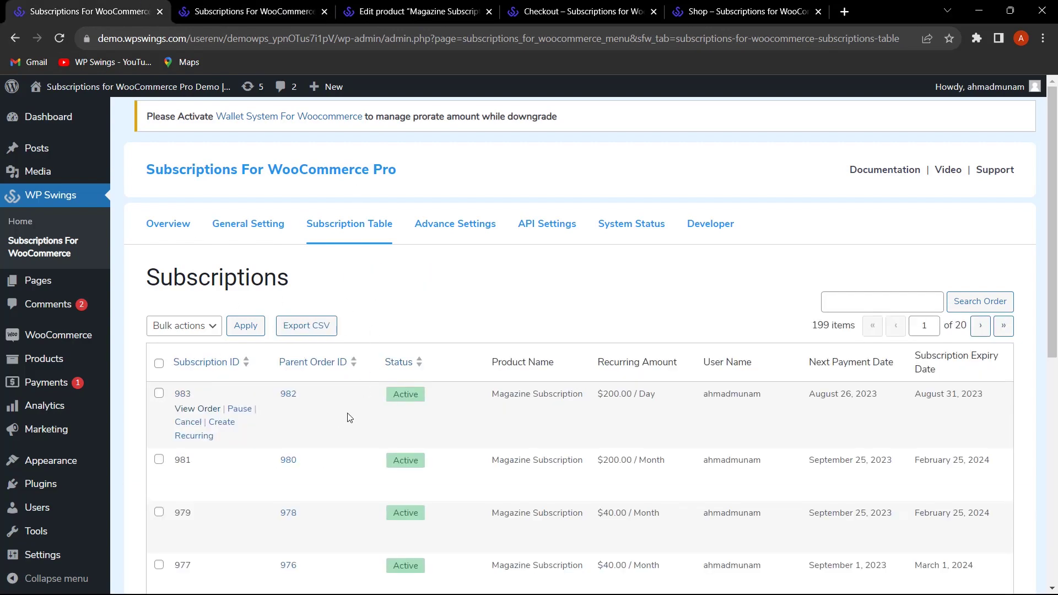
click(231, 5)
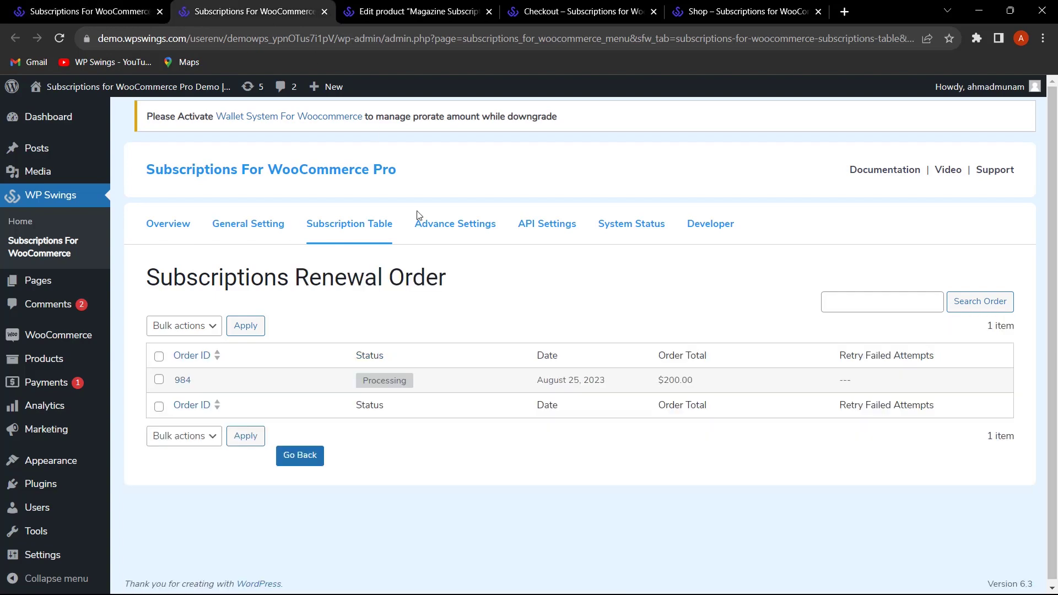
Step: Open renewal order 984 and review its Processing status and $200.00 Stripe payment
click(183, 381)
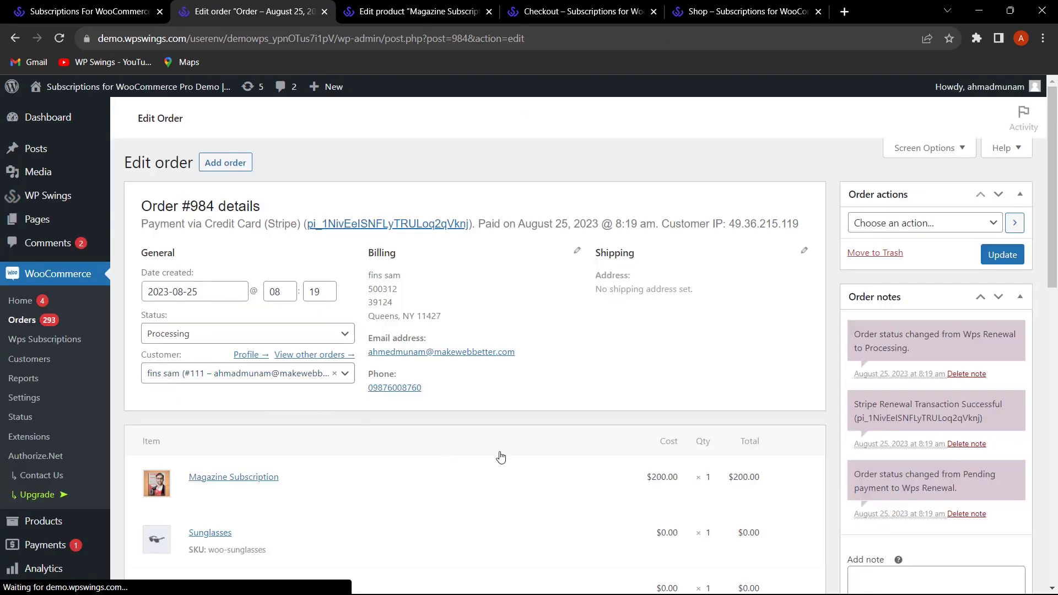
scroll(439, 436, down, 4)
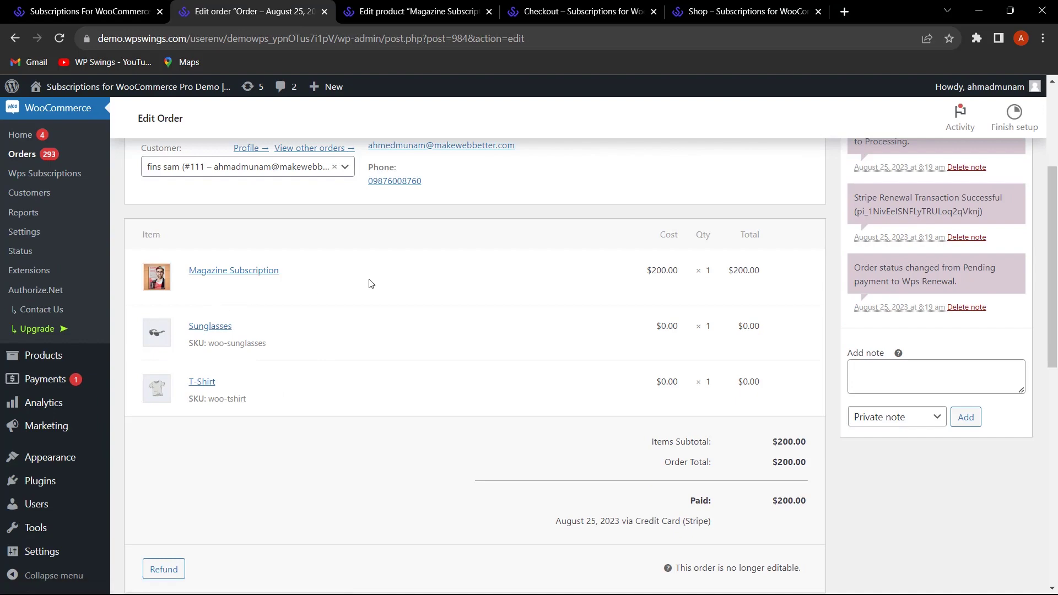
scroll(369, 284, up, 1)
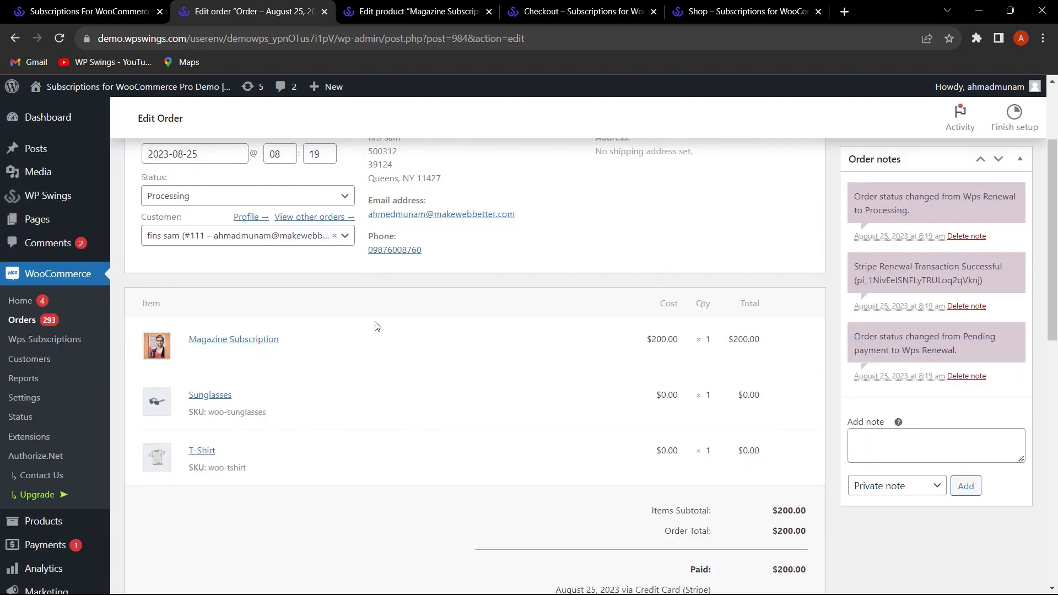
scroll(376, 326, down, 1)
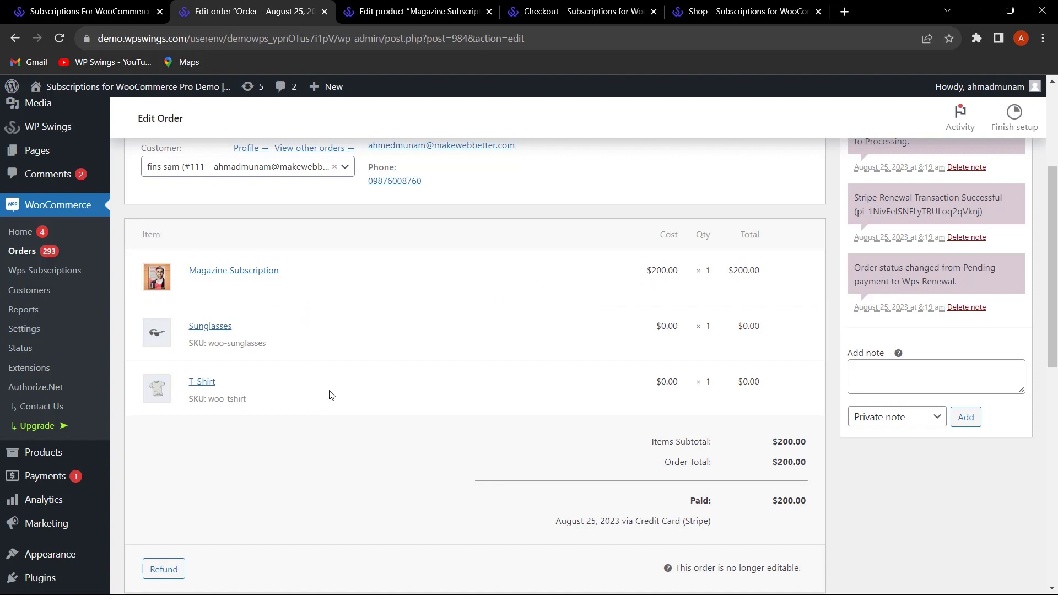
scroll(453, 422, up, 3)
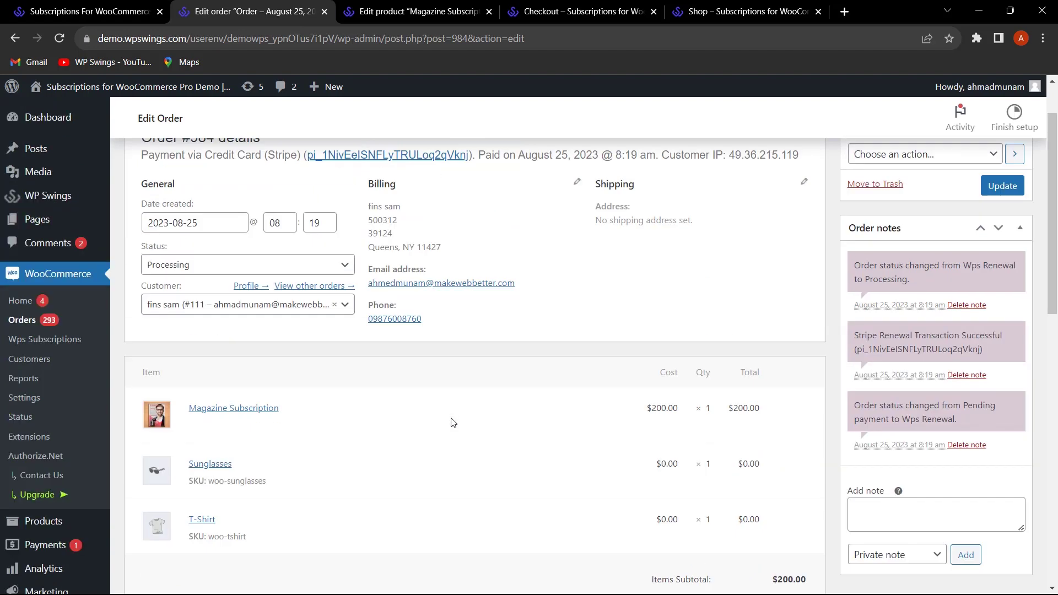
scroll(453, 422, down, 2)
scroll(182, 222, up, 3)
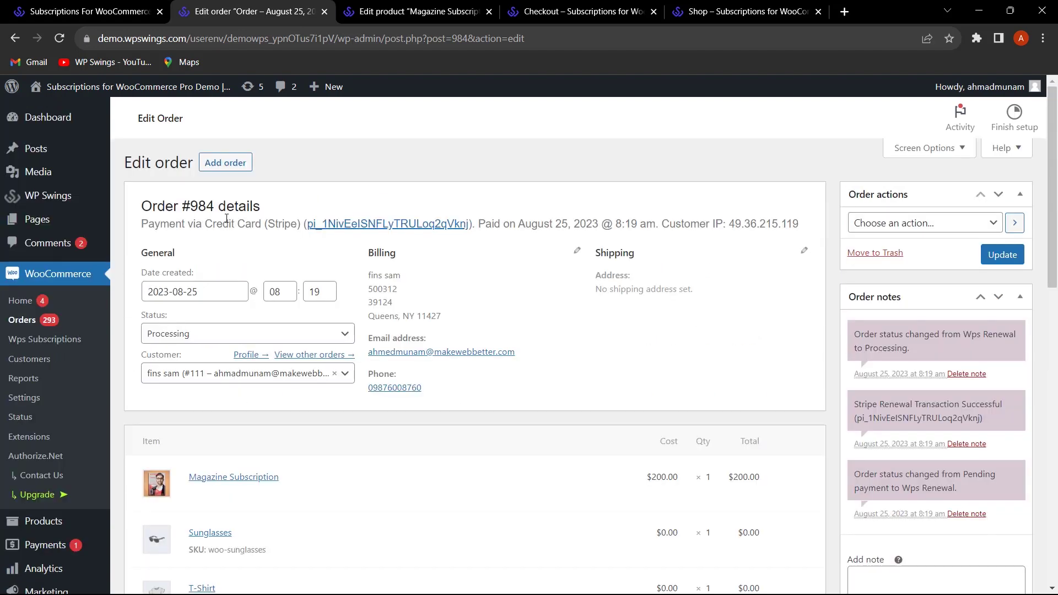
Step: Go from the plugin overview to its wpswings.com product page
click(81, 4)
click(174, 229)
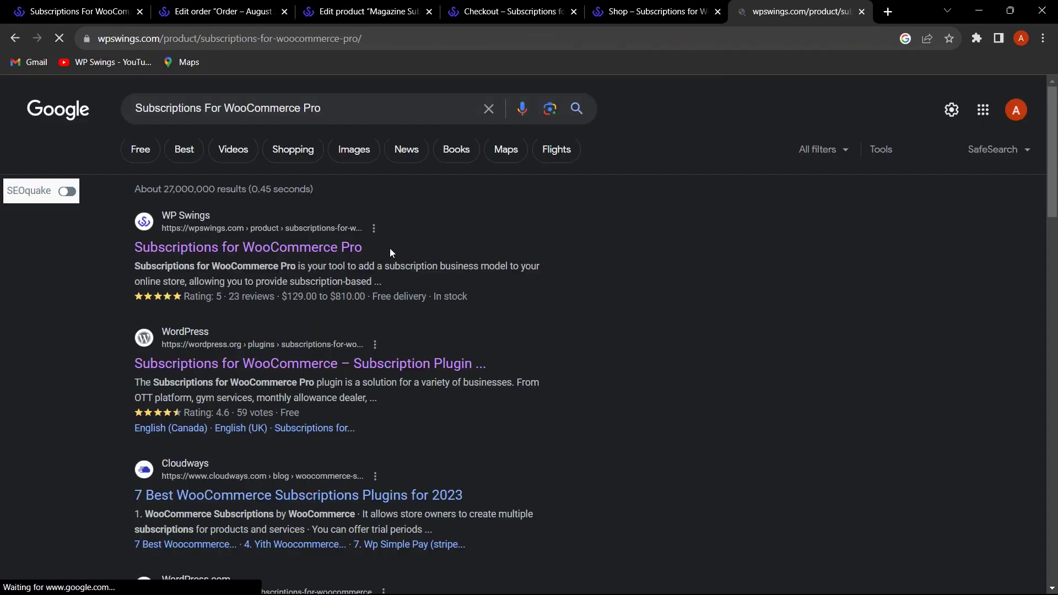
click(330, 246)
scroll(484, 293, down, 10)
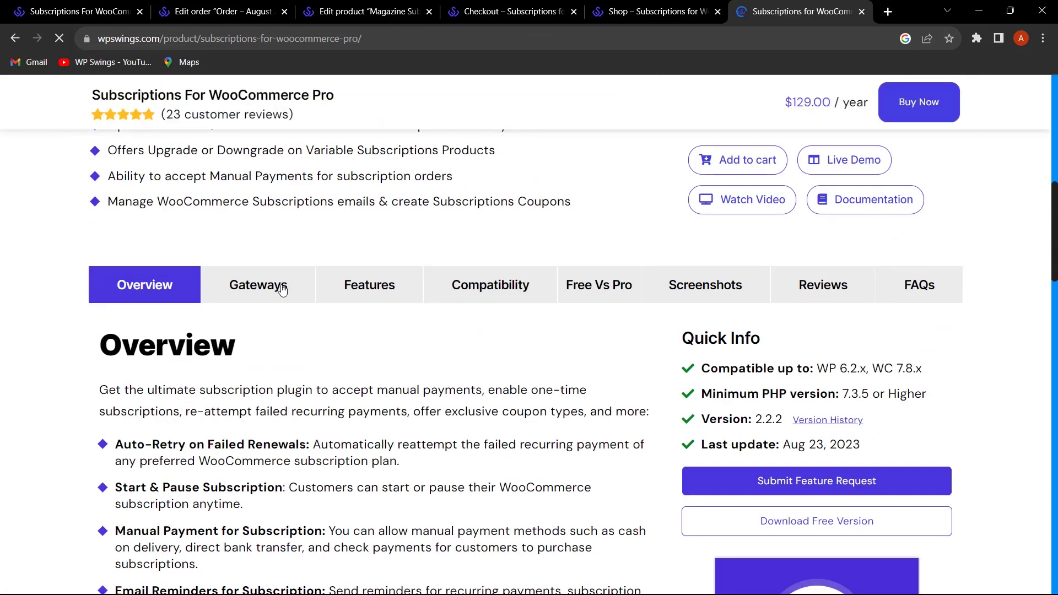
Step: Show the Supported Gateways table and scroll through it
click(265, 286)
scroll(379, 363, down, 6)
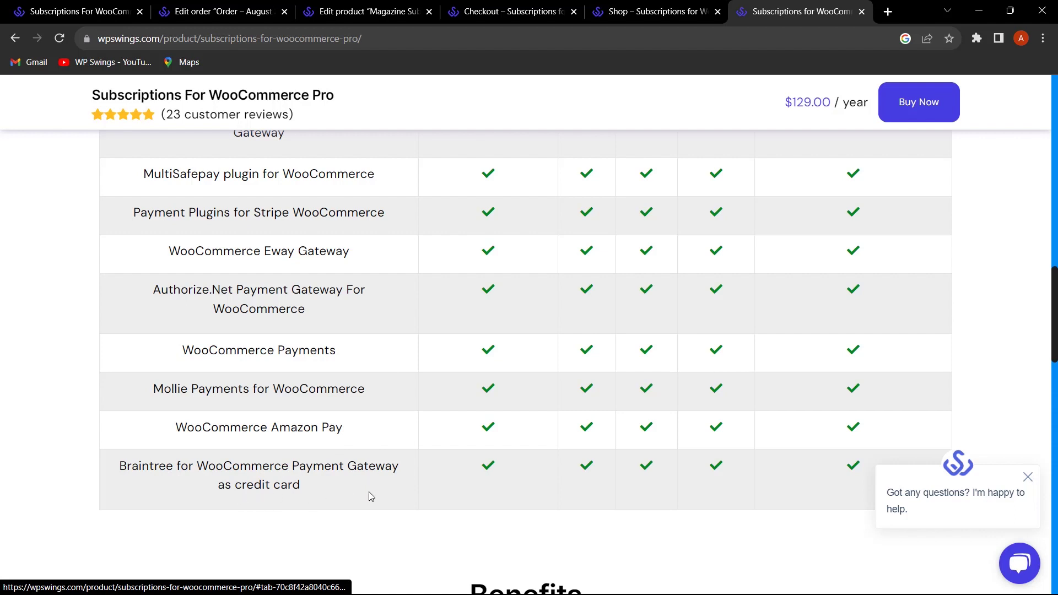
scroll(369, 492, up, 8)
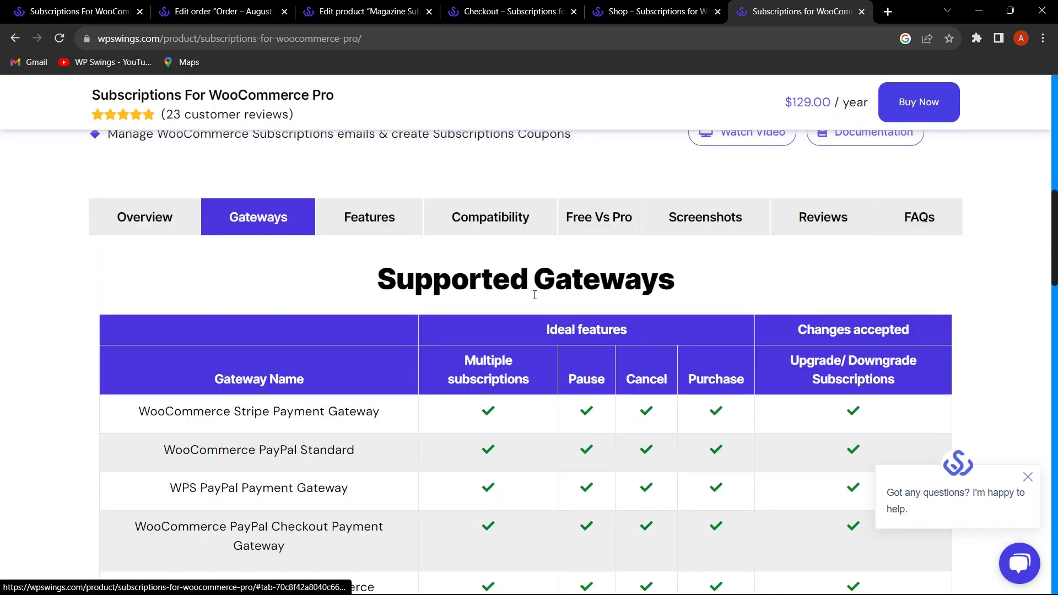
scroll(358, 336, down, 4)
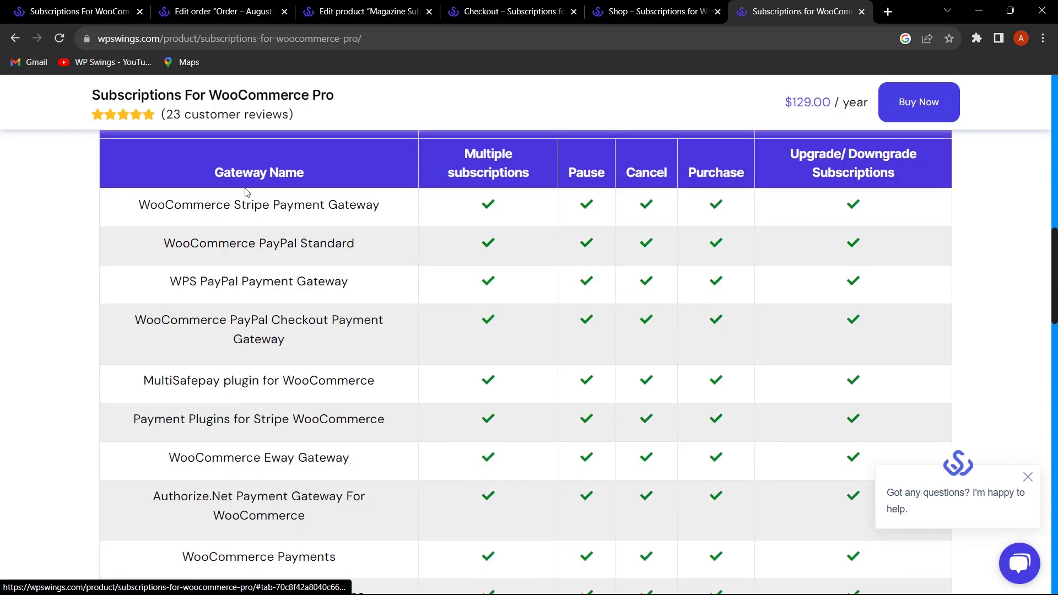
scroll(416, 241, down, 1)
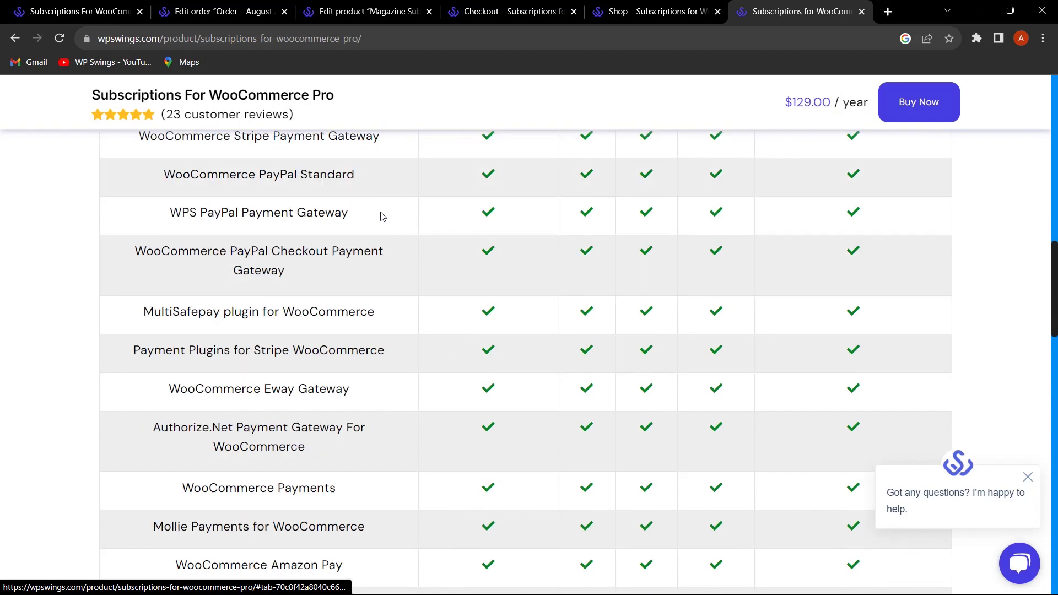
scroll(378, 361, down, 4)
scroll(385, 369, up, 8)
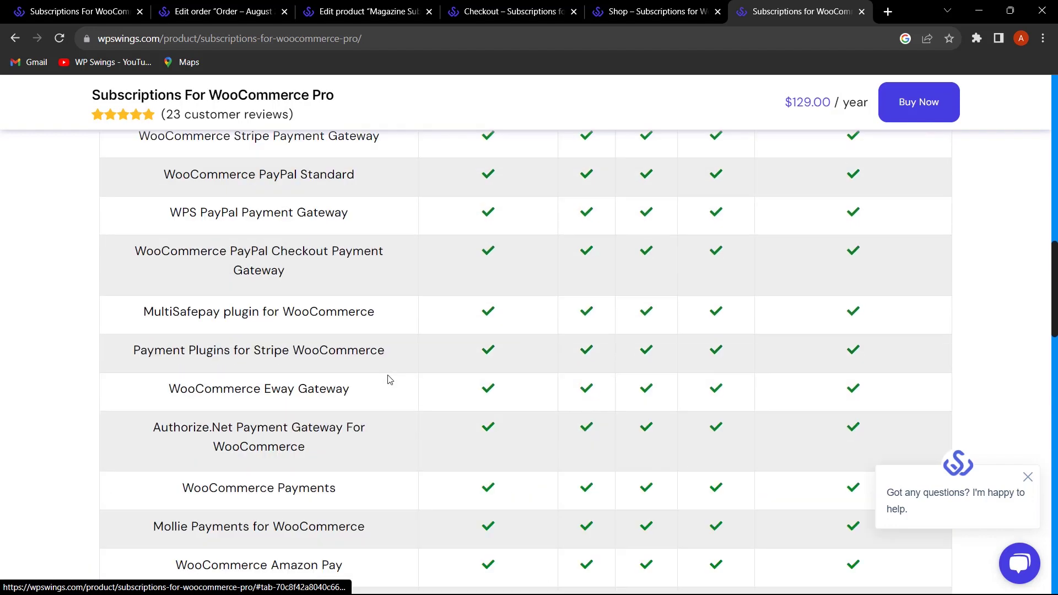